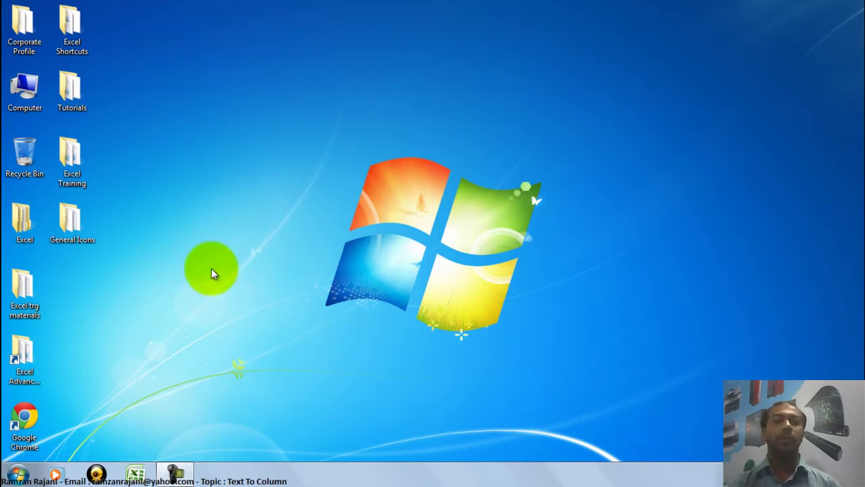
# Open the TextToColumn workbook from the Excel Training folder on the desktop.
pyautogui.doubleClick(73, 170)
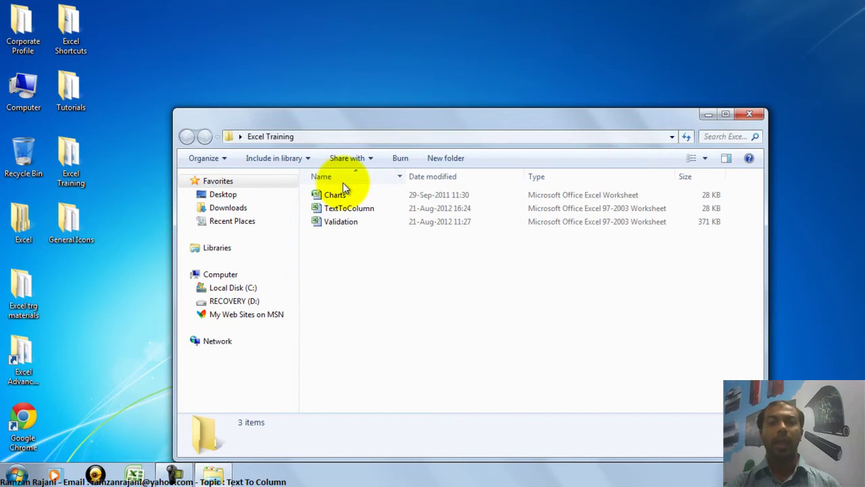
pyautogui.click(362, 208)
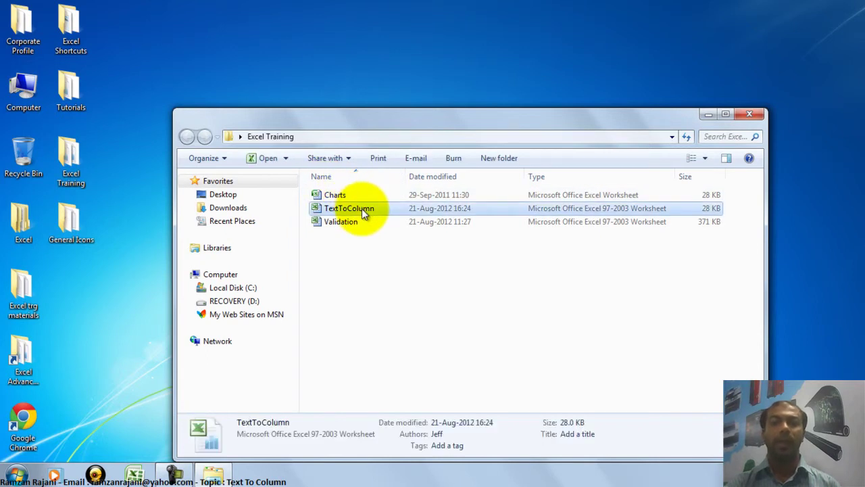
pyautogui.doubleClick(362, 208)
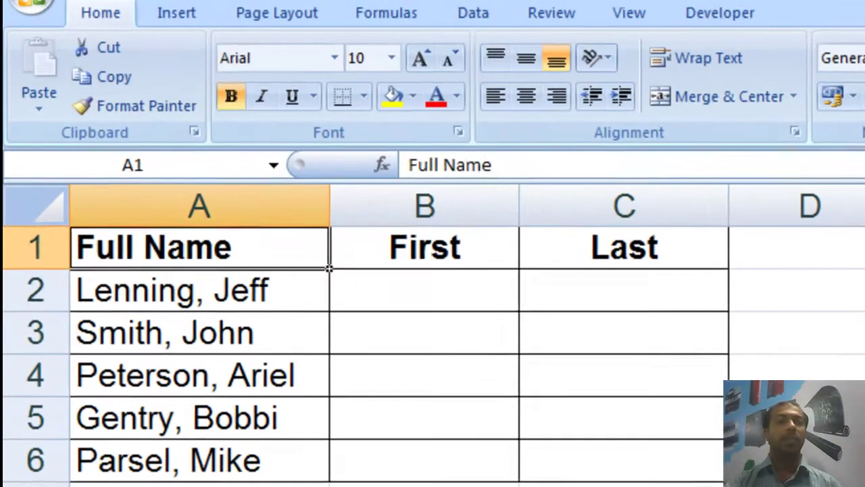
# Start Text to Columns on the full names in A2:A6 with Delimited as the original data type.
pyautogui.press('Down')
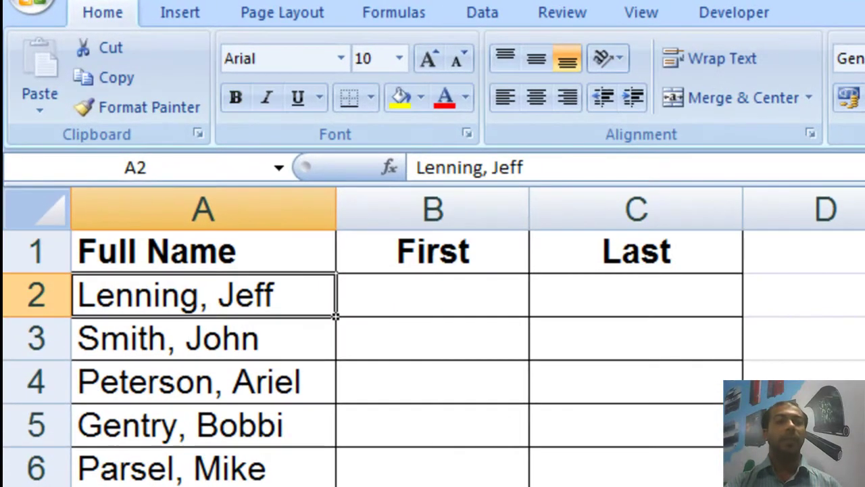
pyautogui.press('Down')
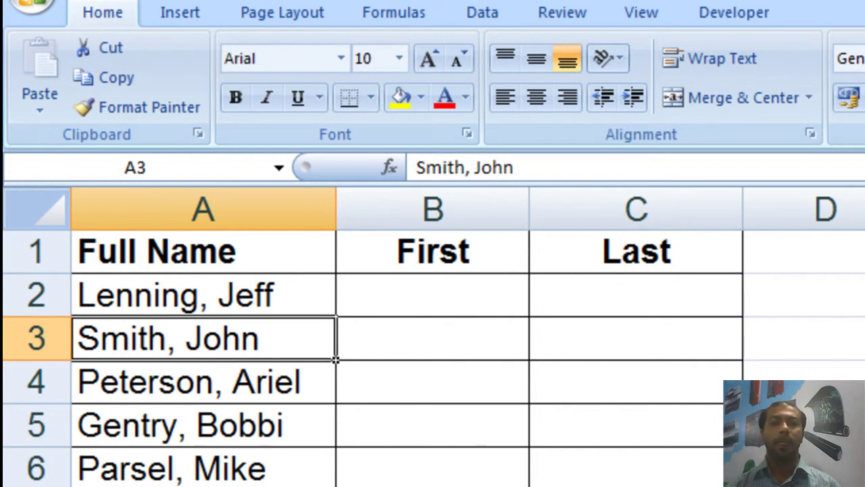
pyautogui.click(334, 313)
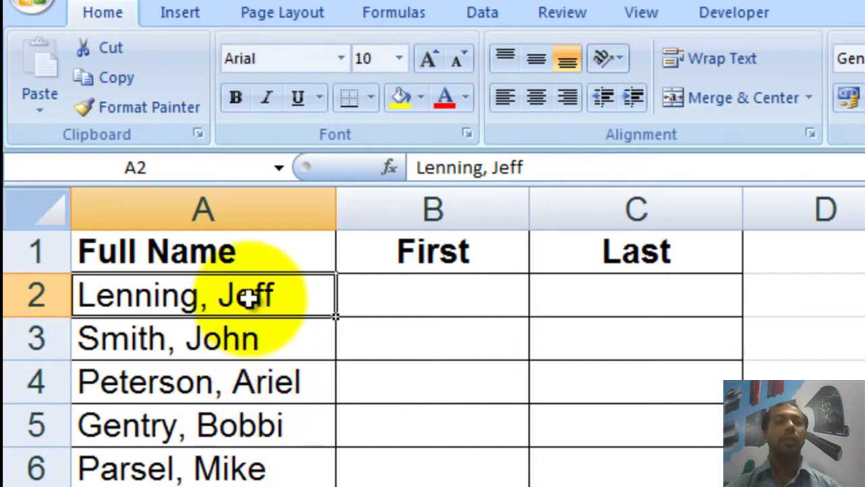
pyautogui.moveTo(249, 298); pyautogui.dragTo(243, 463)
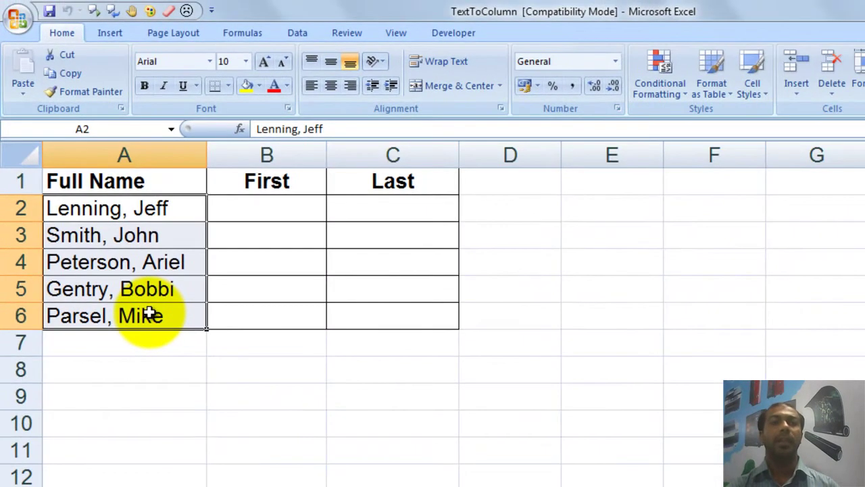
pyautogui.click(295, 35)
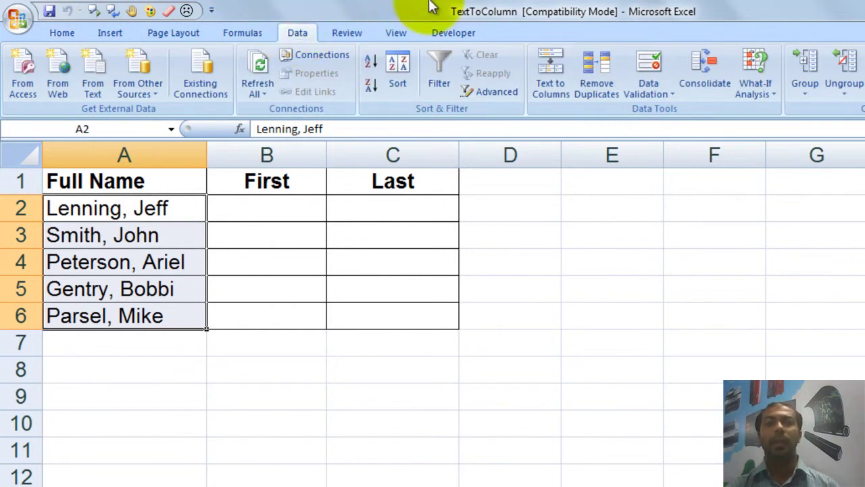
pyautogui.click(557, 58)
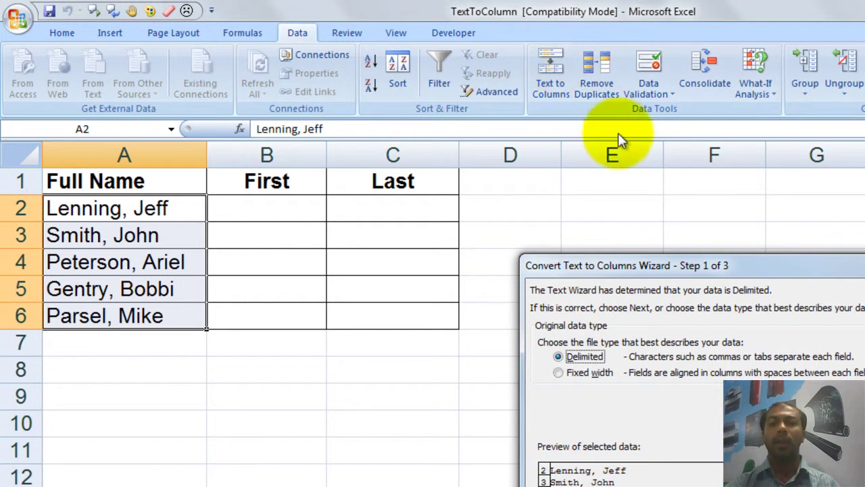
pyautogui.moveTo(645, 258); pyautogui.dragTo(411, 227)
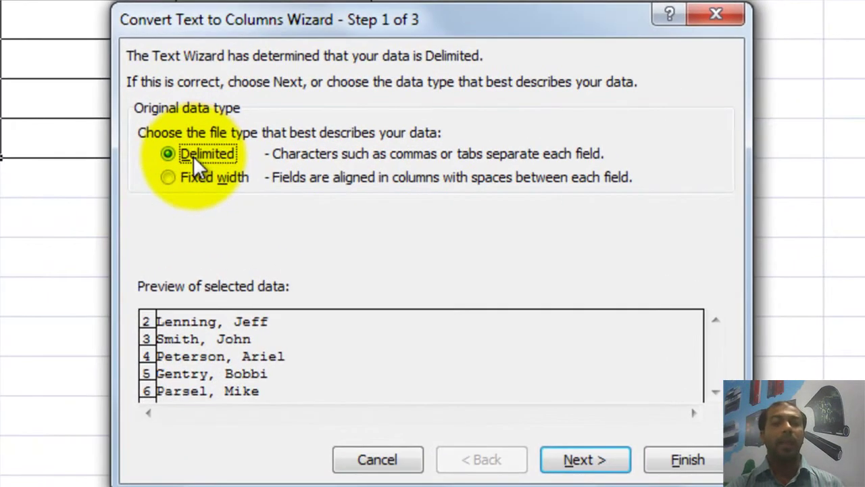
pyautogui.click(194, 178)
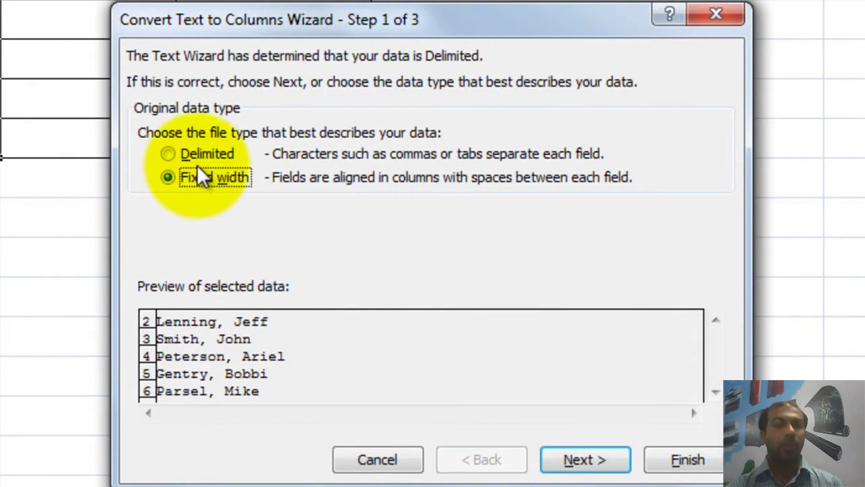
pyautogui.click(199, 155)
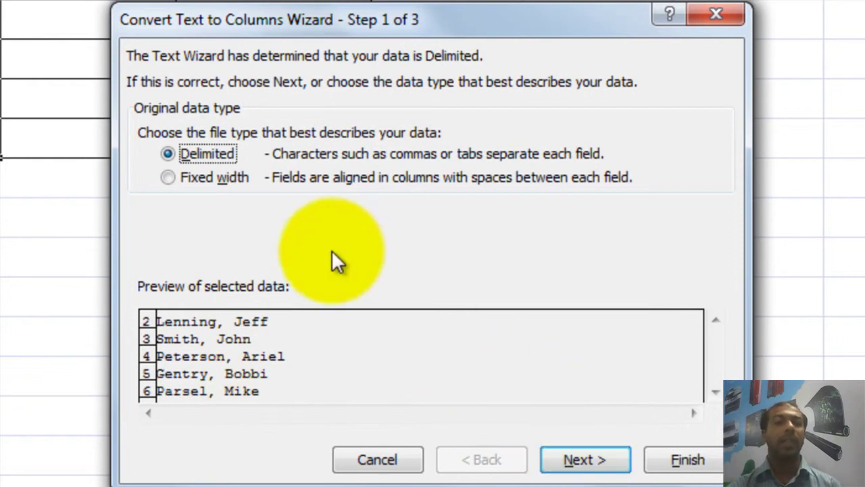
pyautogui.click(590, 452)
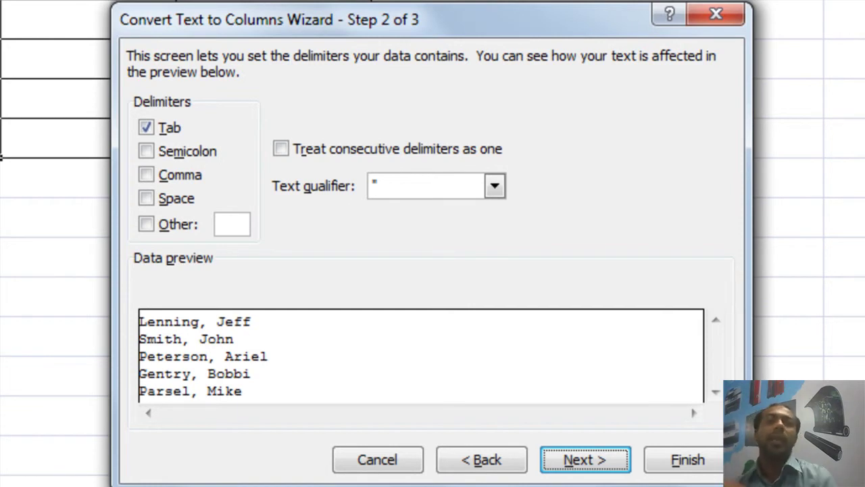
# Set Comma as the only delimiter for splitting the names, with Tab turned off.
pyautogui.click(164, 133)
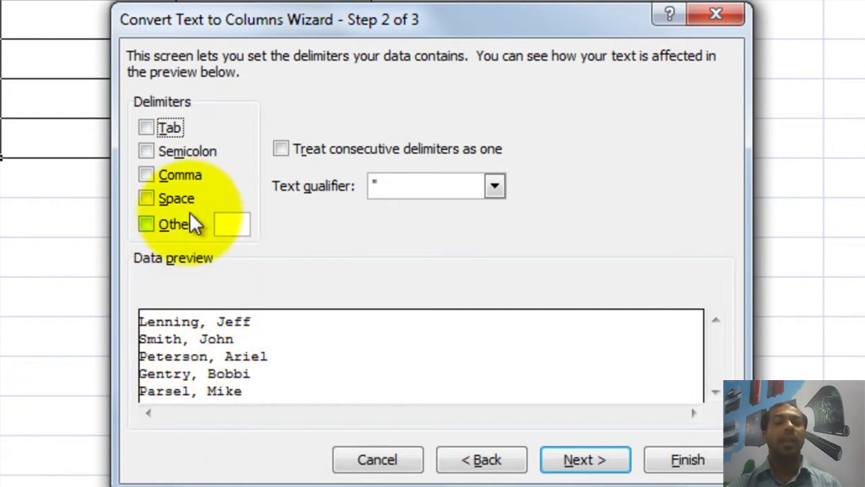
pyautogui.click(179, 175)
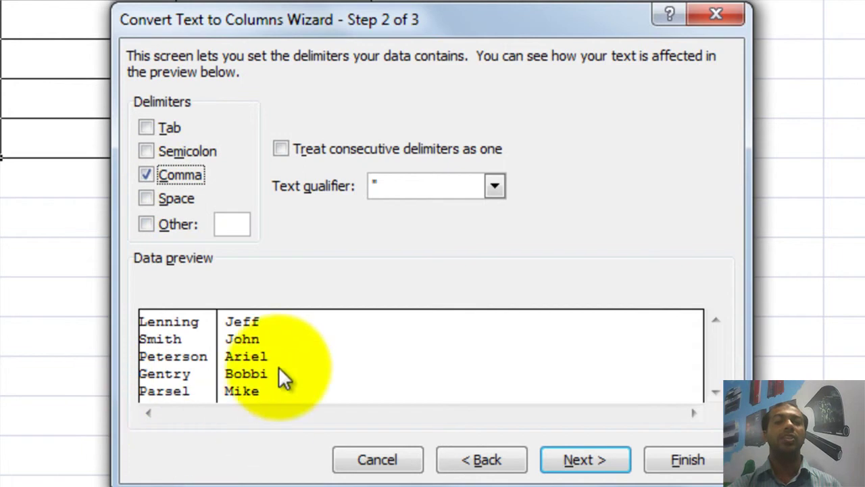
pyautogui.click(188, 173)
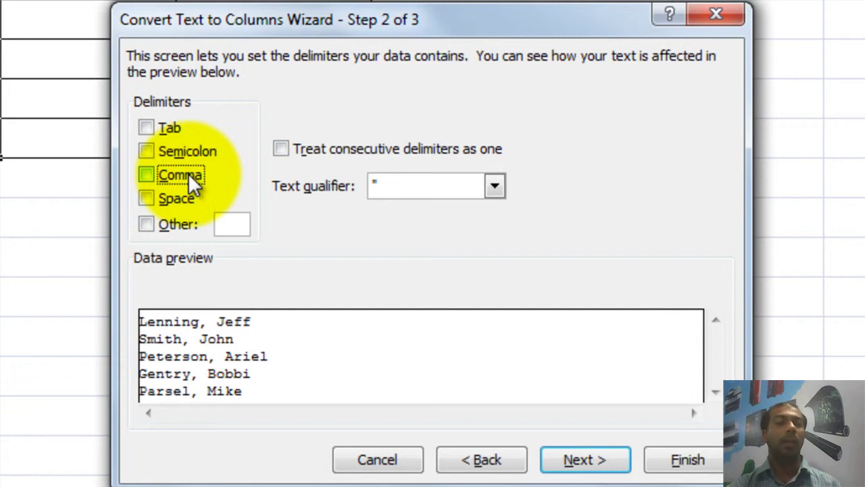
pyautogui.click(187, 173)
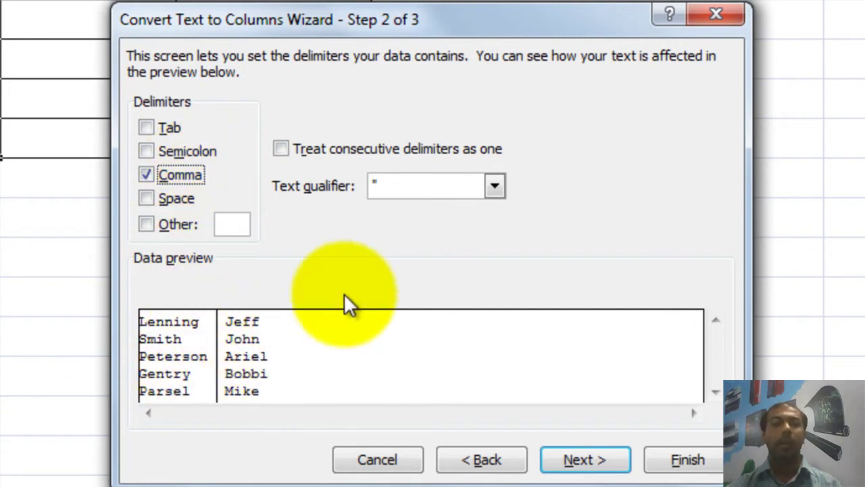
pyautogui.click(588, 466)
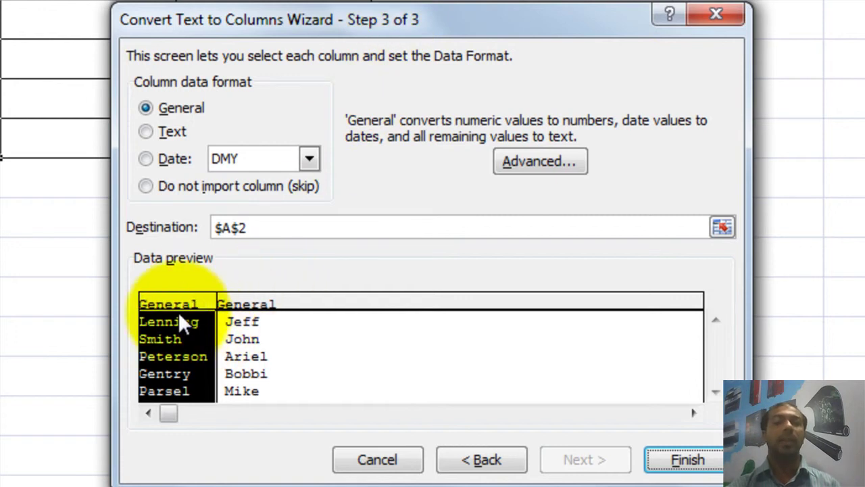
# Complete the text conversion with destination $A$2, replacing the contents of the destination cells.
pyautogui.click(250, 300)
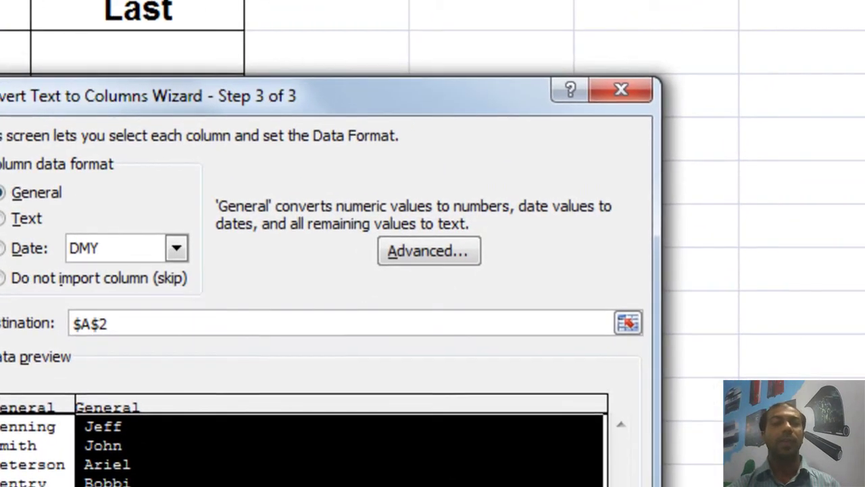
pyautogui.click(588, 483)
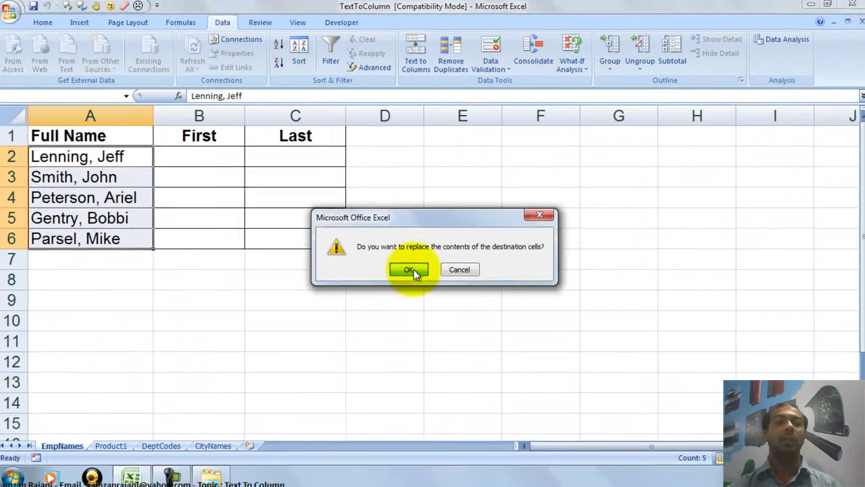
pyautogui.click(387, 291)
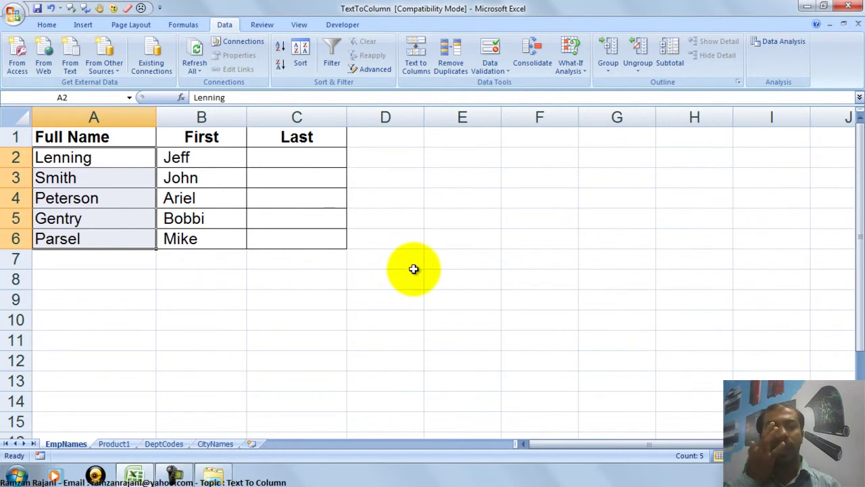
# Move the split names from A2:B6 to B2:C6, under the First and Last headings.
pyautogui.press('Down')
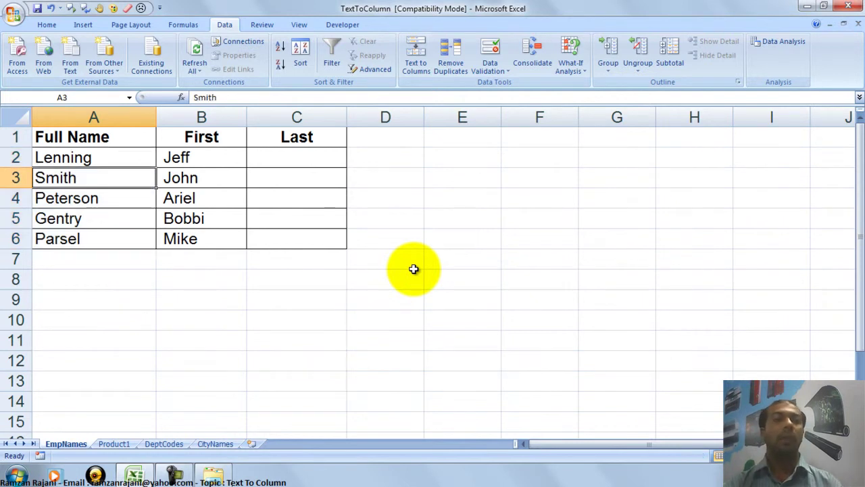
pyautogui.press('Up')
pyautogui.hotkey('ctrl', 'shift', 'Down')
pyautogui.hotkey('ctrl', 'shift', 'Right')
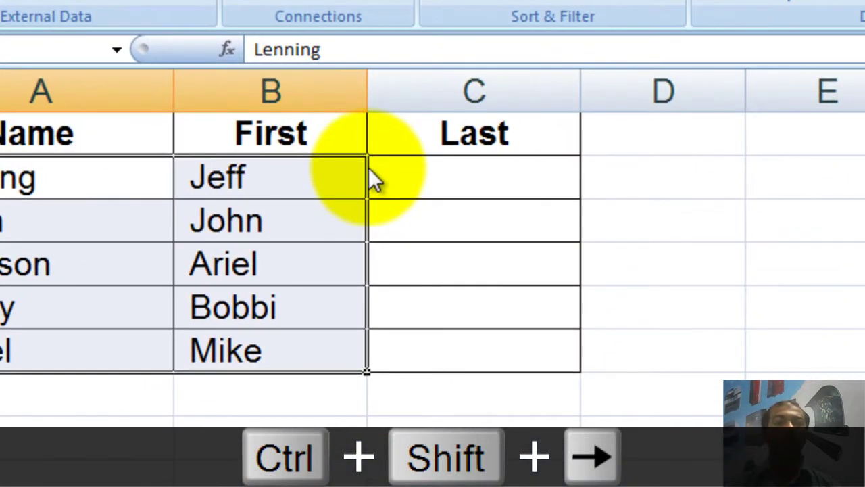
pyautogui.moveTo(246, 159); pyautogui.dragTo(264, 153)
pyautogui.moveTo(403, 167); pyautogui.dragTo(406, 169)
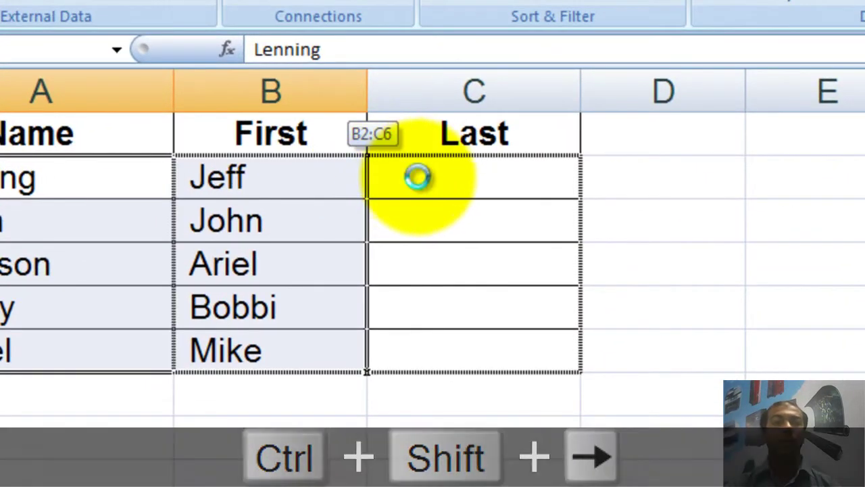
# Delete the Full Name column from the EmpNames sheet.
pyautogui.click(88, 80)
pyautogui.rightClick(87, 81)
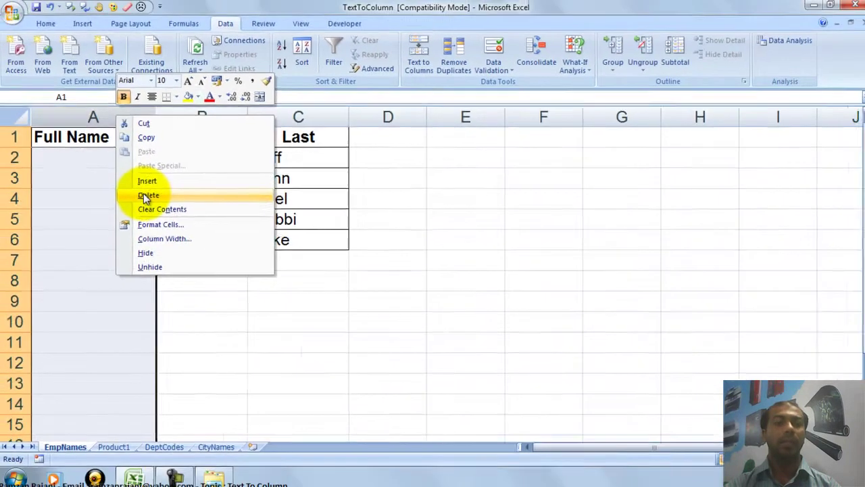
pyautogui.click(148, 195)
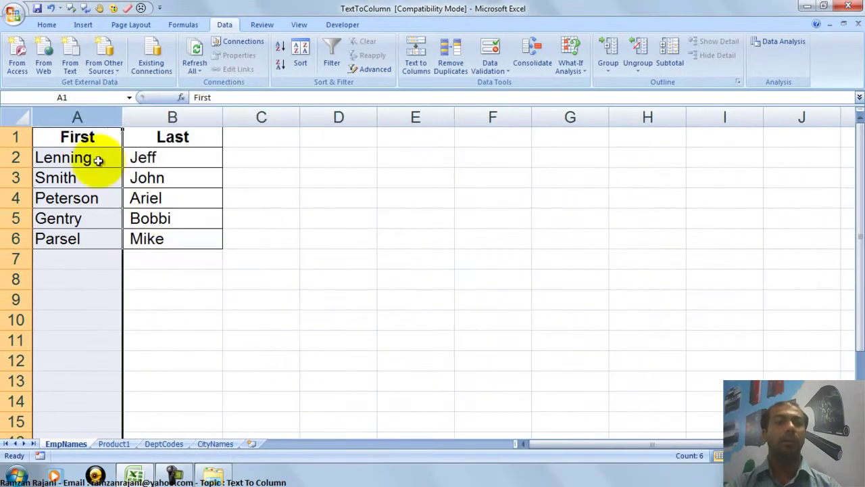
pyautogui.click(84, 137)
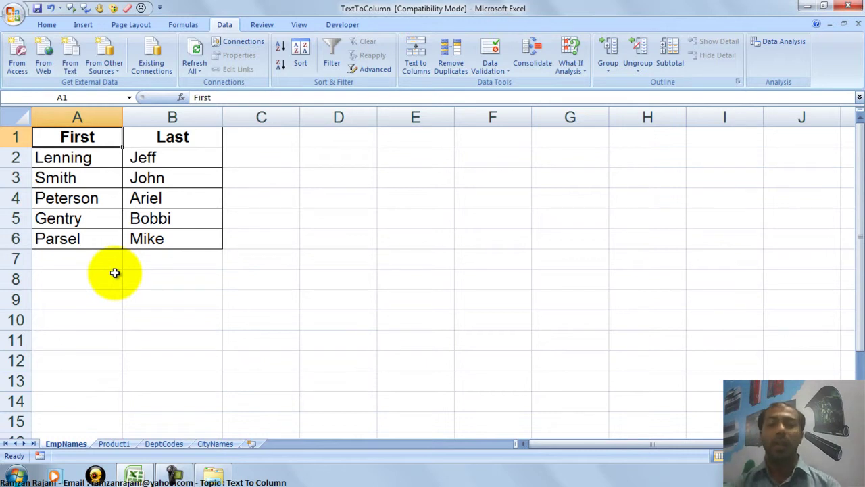
# Switch from the EmpNames sheet to the Product1 sheet.
pyautogui.hotkey('ctrl', 'pagedown')
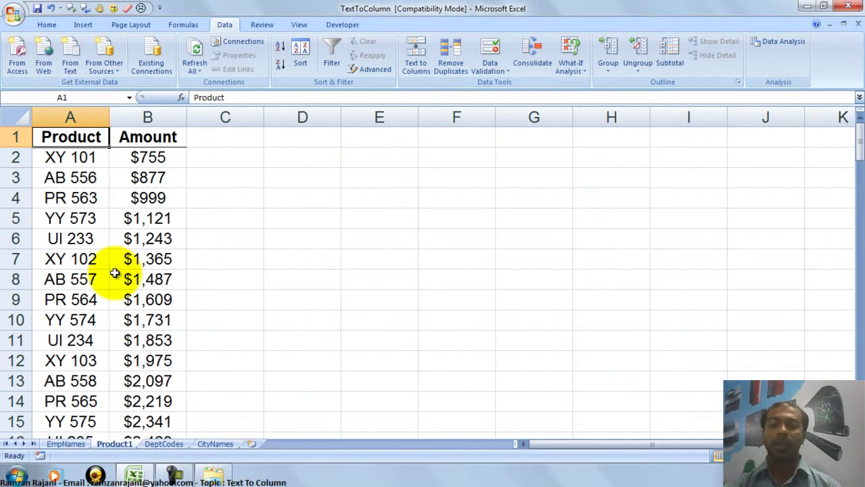
pyautogui.hotkey('ctrl', 'pageup')
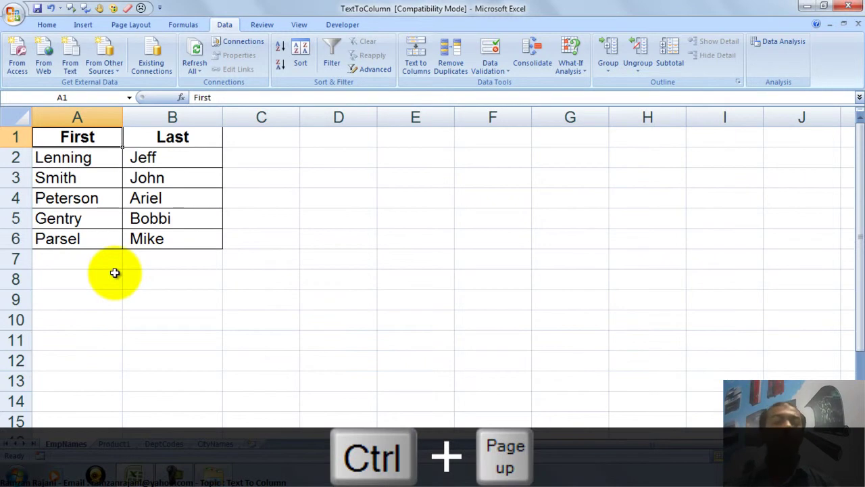
pyautogui.hotkey('ctrl', 'pagedown')
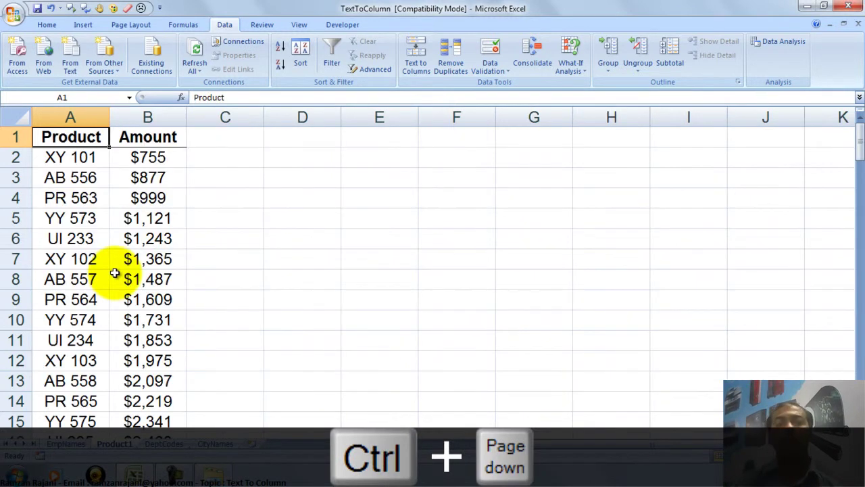
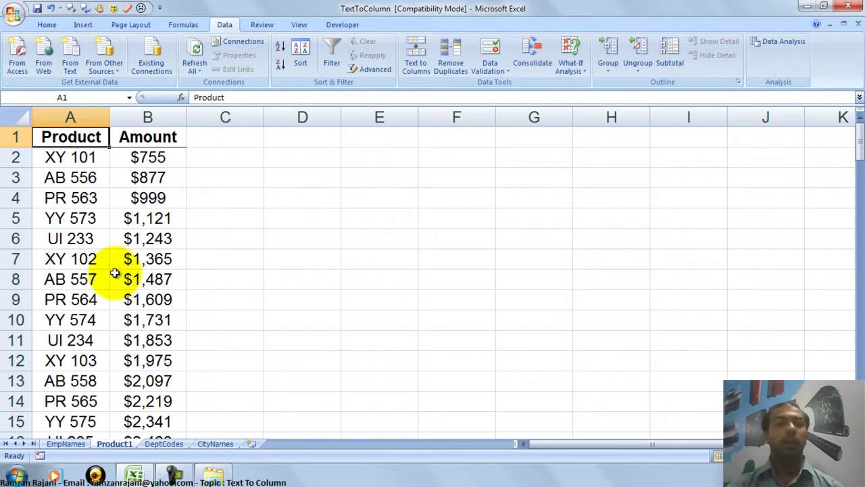
# Insert a blank column before the Amount column on the Product1 sheet.
pyautogui.press('Down')
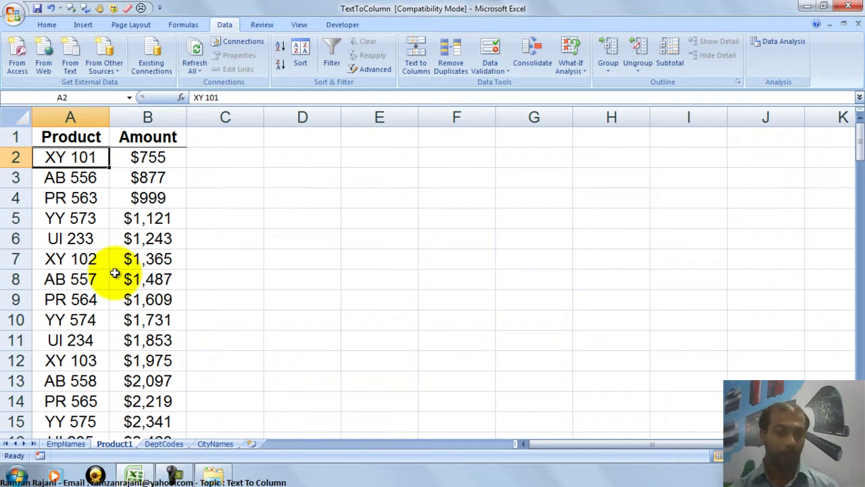
pyautogui.press('Down')
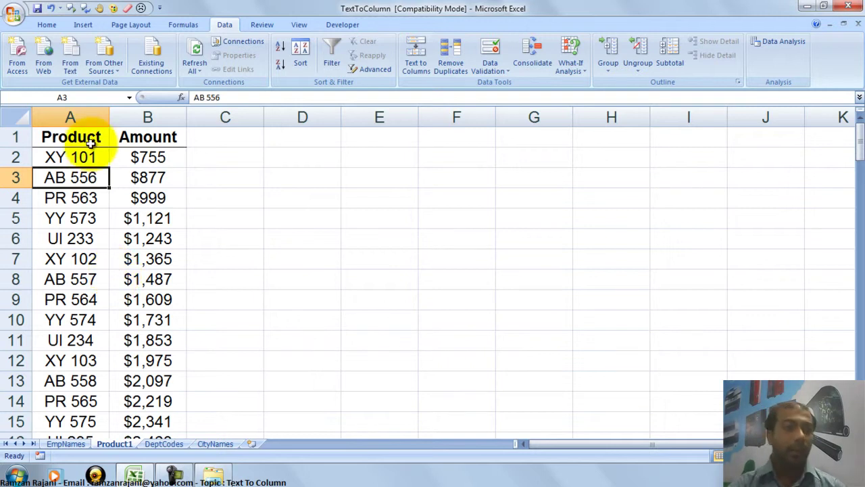
pyautogui.click(176, 158)
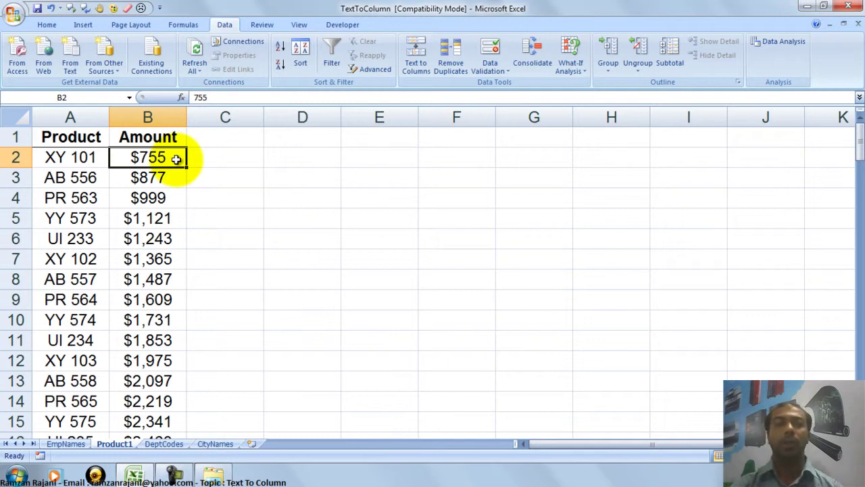
pyautogui.click(162, 120)
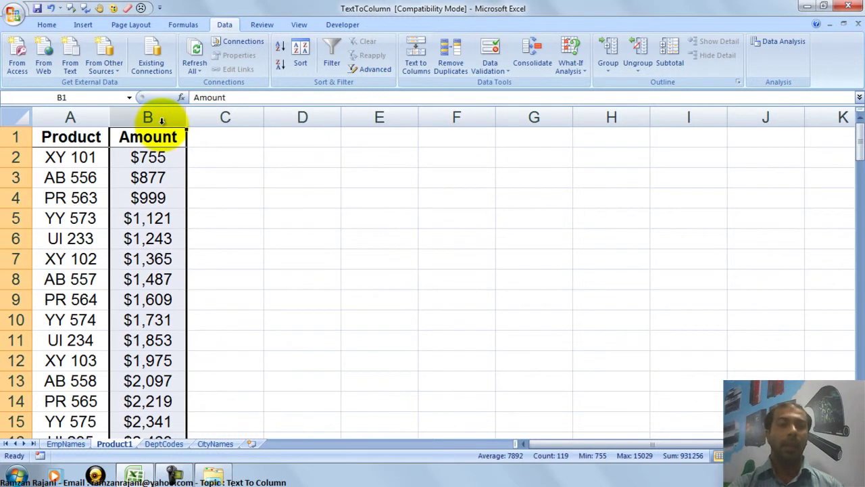
pyautogui.rightClick(162, 119)
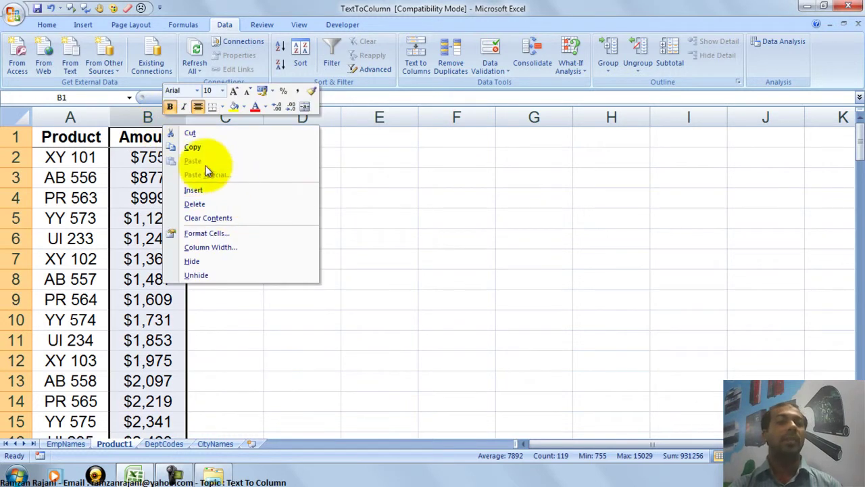
pyautogui.click(144, 110)
pyautogui.rightClick(146, 111)
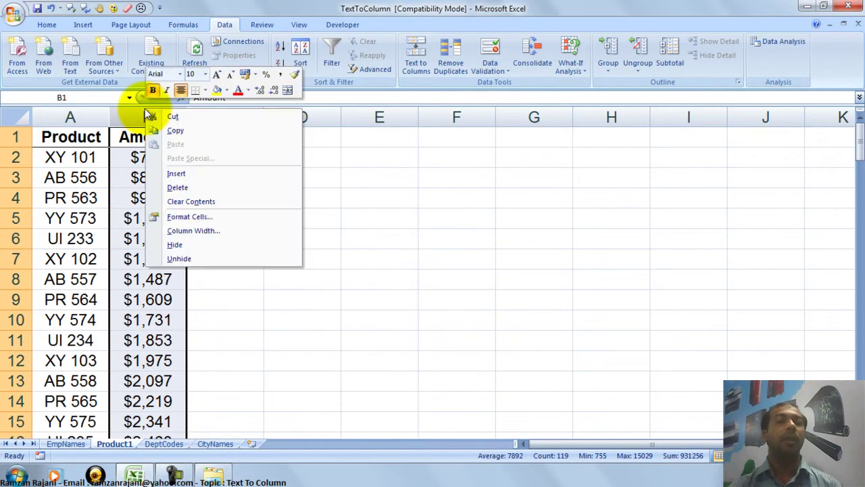
pyautogui.click(200, 175)
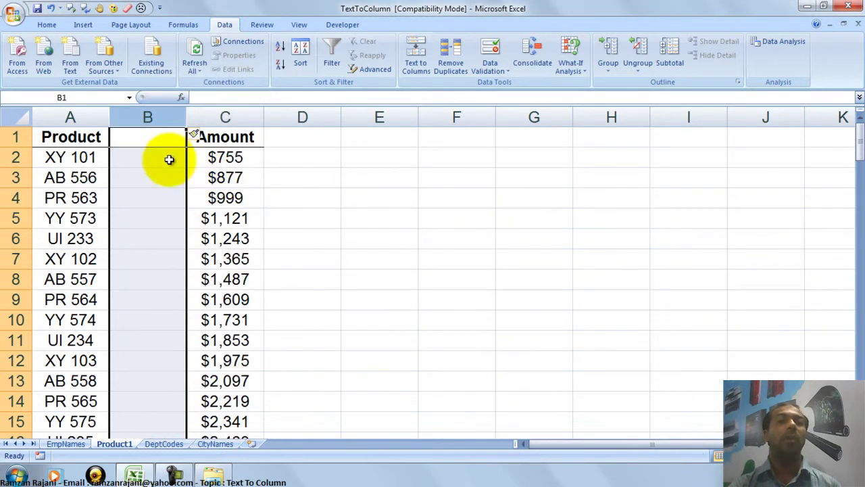
pyautogui.click(169, 159)
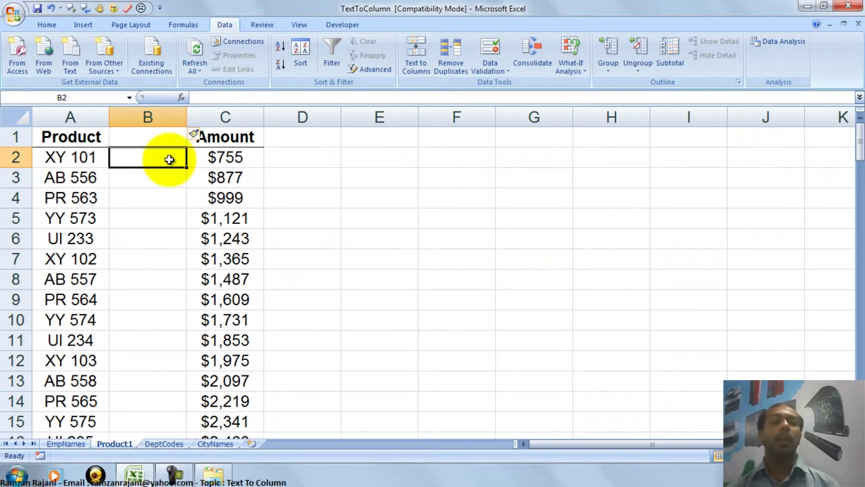
pyautogui.press('Left')
pyautogui.press('Right')
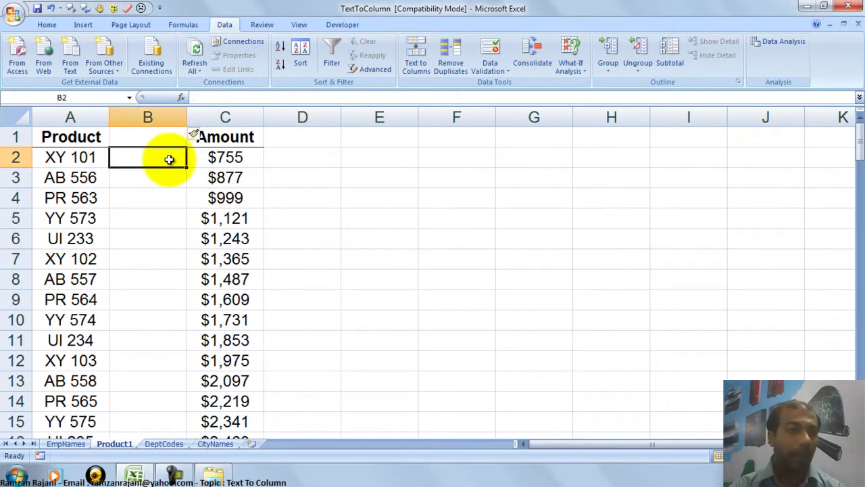
pyautogui.press('Left')
pyautogui.press('Right')
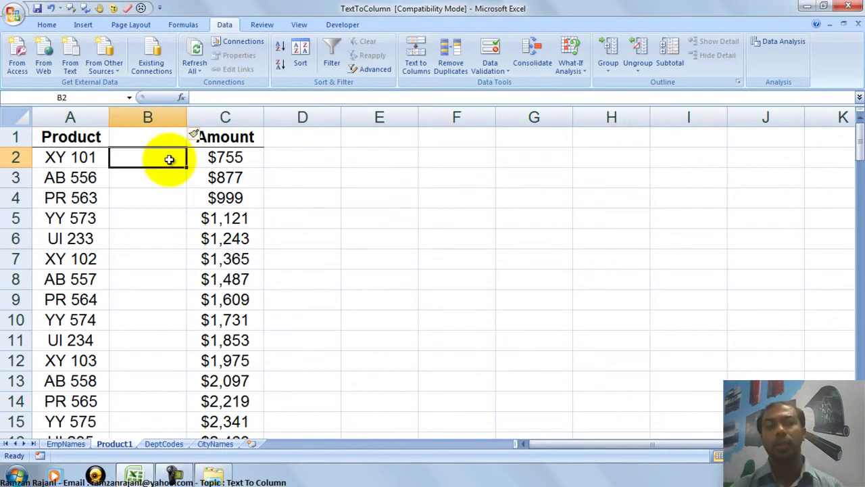
# Start Text to Columns on the product codes in A2:A119, treating the data as Delimited, and proceed to the delimiter settings.
pyautogui.press('Left')
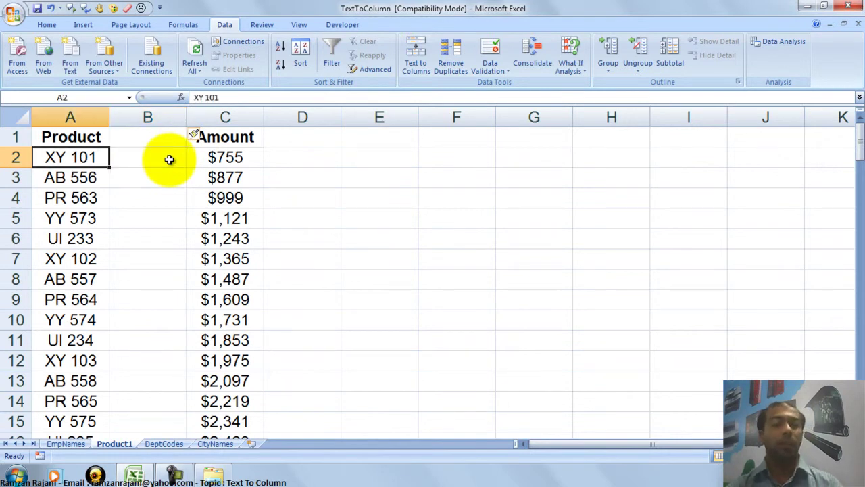
pyautogui.press('Down')
pyautogui.press('Up')
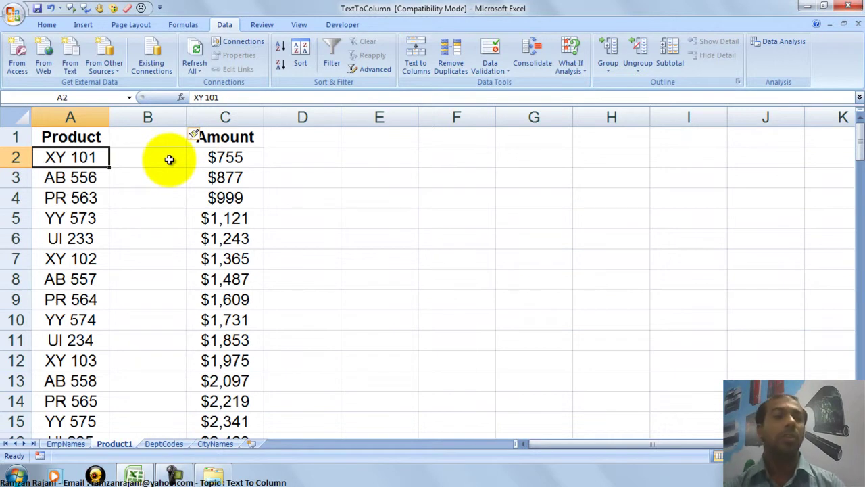
pyautogui.hotkey('ctrl', 'shift', 'Down')
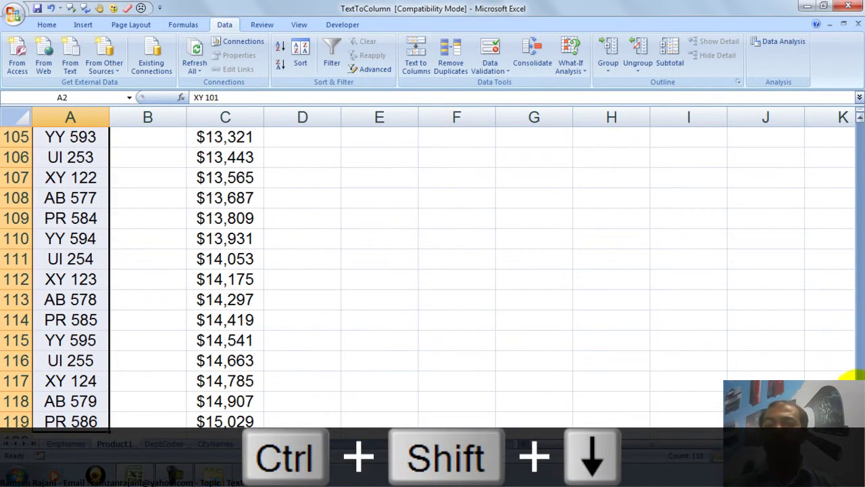
pyautogui.moveTo(859, 377); pyautogui.dragTo(858, 130)
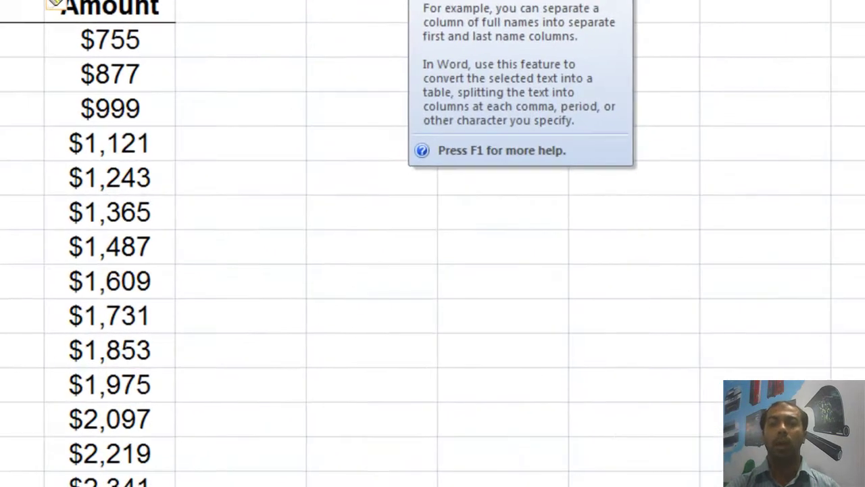
pyautogui.click(417, 53)
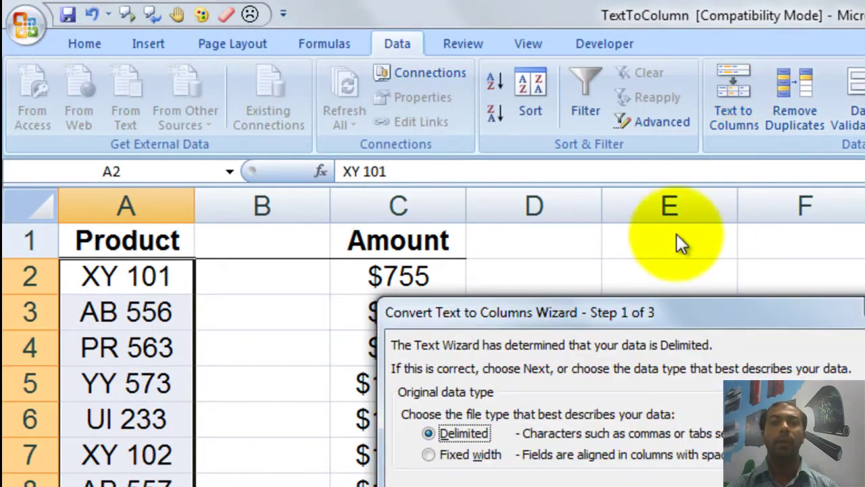
pyautogui.moveTo(652, 311); pyautogui.dragTo(775, 270)
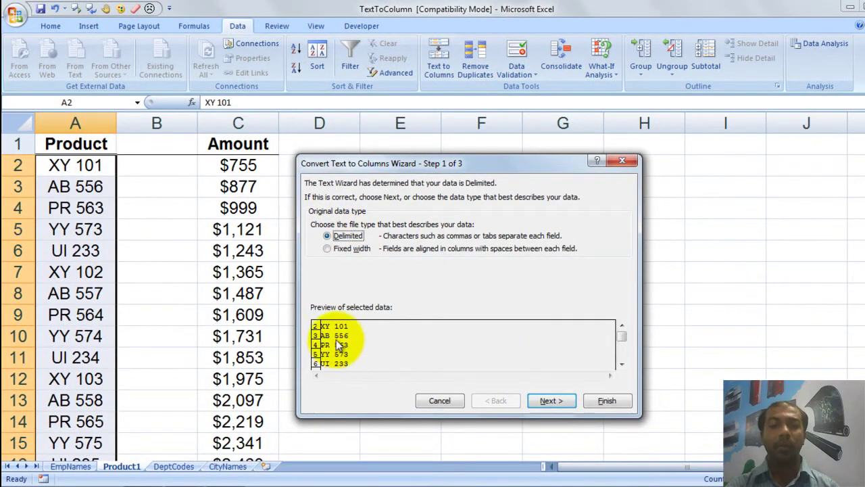
pyautogui.click(560, 403)
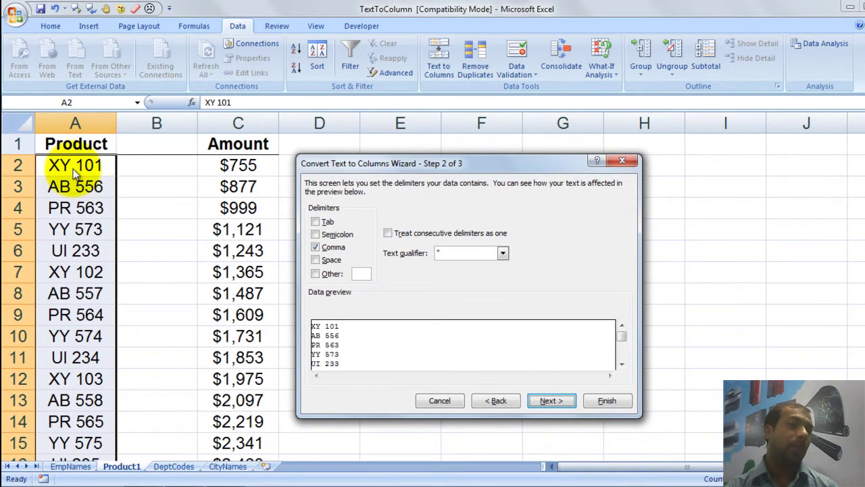
# Use Space instead of Comma as the delimiter and finish the conversion with General format and destination $A$2.
pyautogui.click(331, 250)
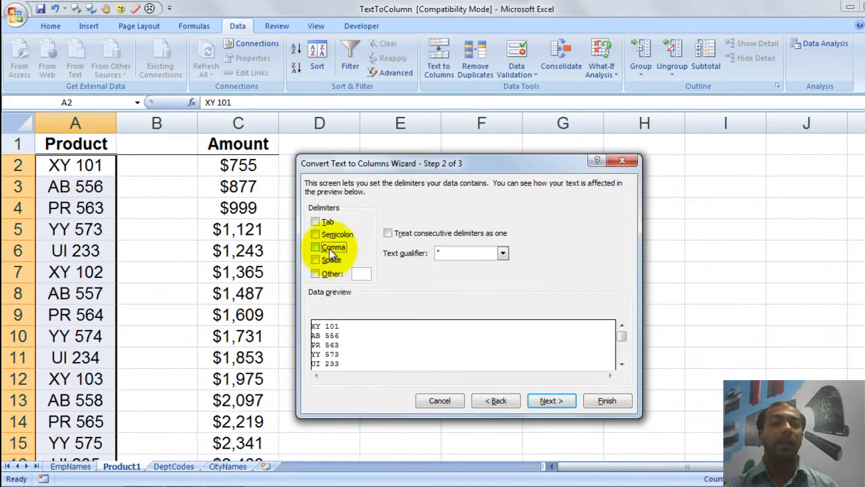
pyautogui.click(328, 261)
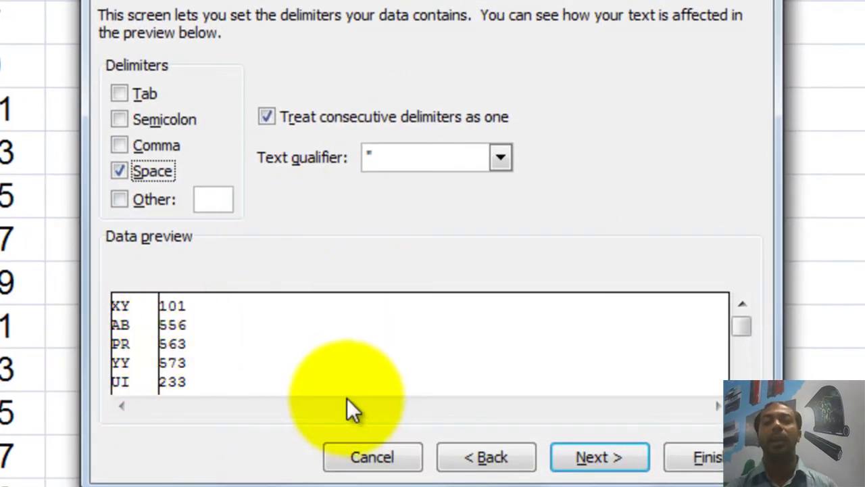
pyautogui.click(612, 460)
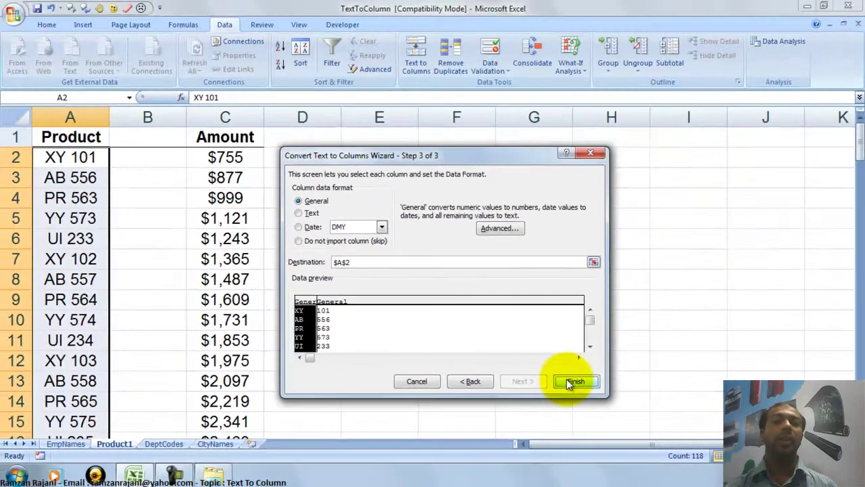
pyautogui.click(625, 415)
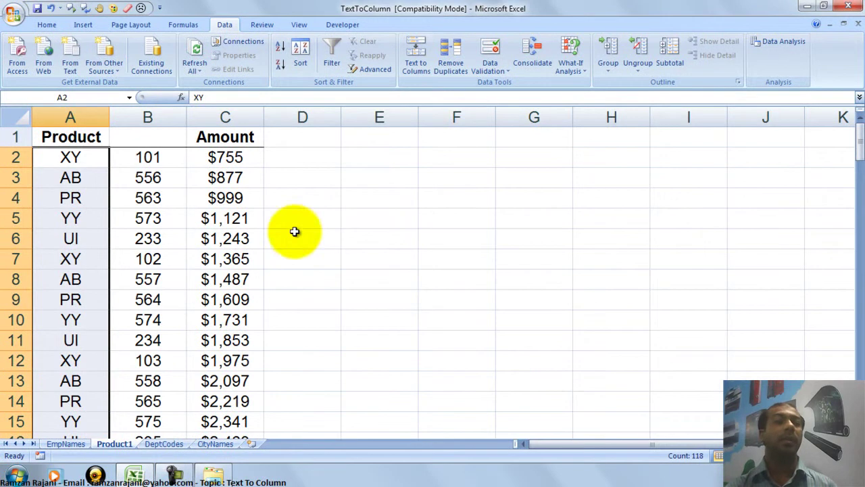
# Head the two split product columns Code in A1 and Number in B1.
pyautogui.click(98, 137)
pyautogui.write('Code')
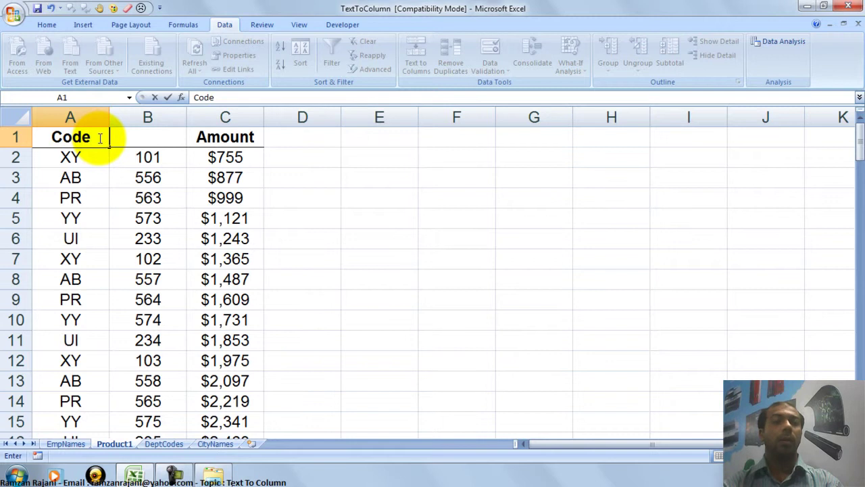
pyautogui.press('Tab')
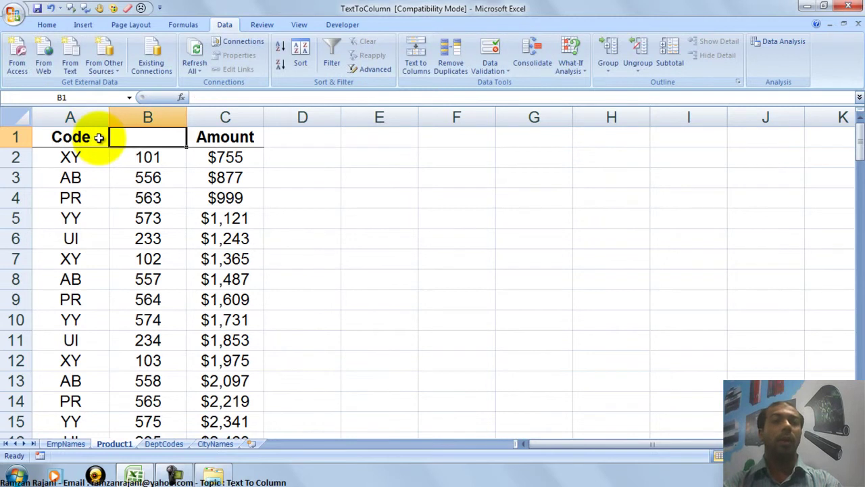
pyautogui.write('Nub')
pyautogui.press('BackSpace')
pyautogui.write('m')
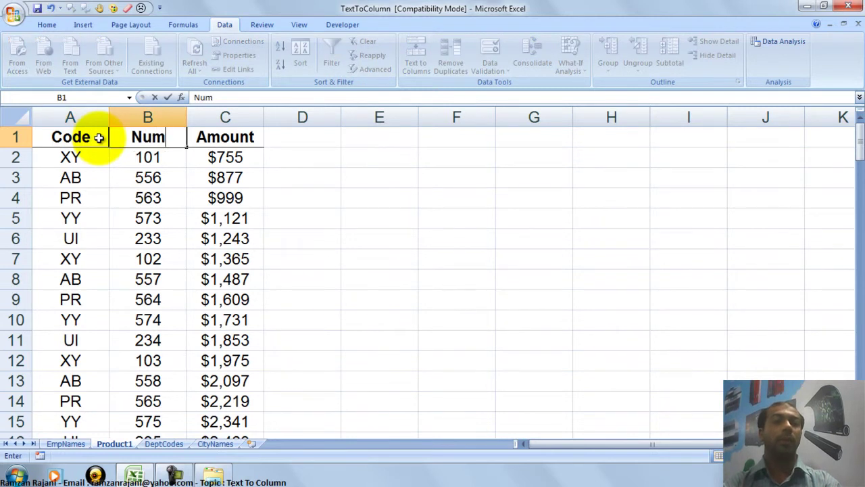
pyautogui.write('ber')
pyautogui.press('Return')
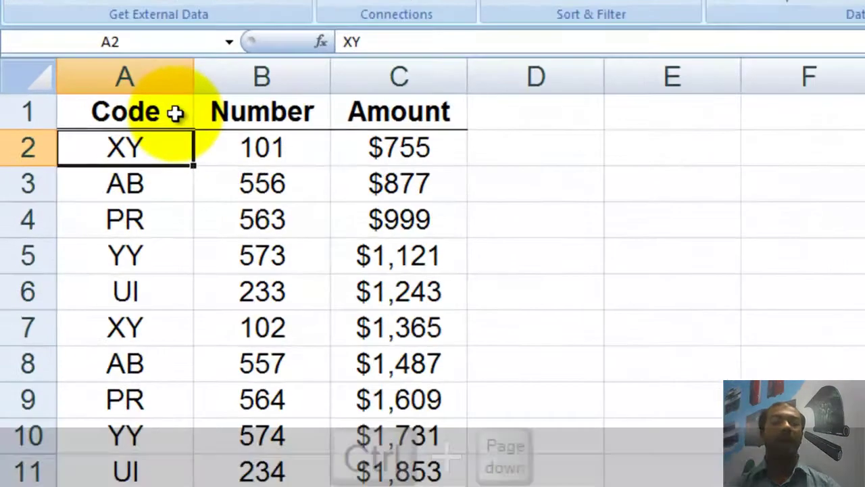
# Switch from the Product1 sheet to the DeptCodes sheet and select the first department code in A2.
pyautogui.hotkey('ctrl', 'pagedown')
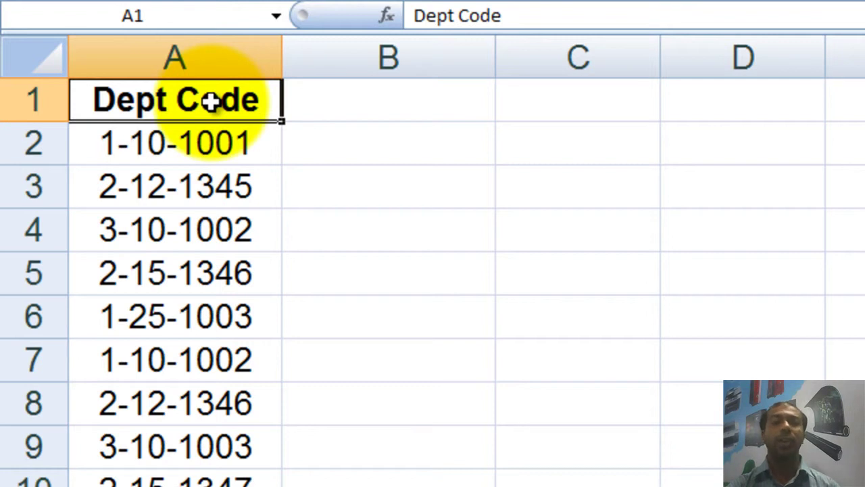
pyautogui.click(205, 140)
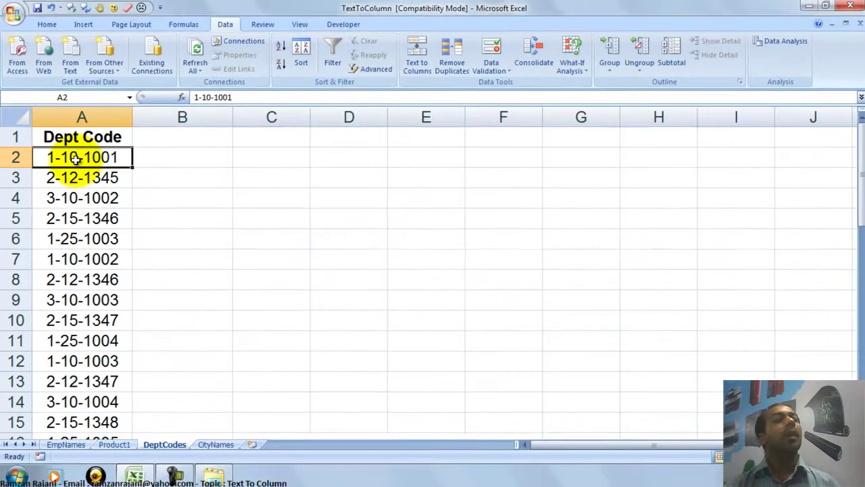
# Look through the department codes in column A from row 2 to row 44, checking how their parts are separated.
pyautogui.moveTo(160, 150); pyautogui.dragTo(154, 377)
pyautogui.moveTo(72, 270); pyautogui.dragTo(69, 401)
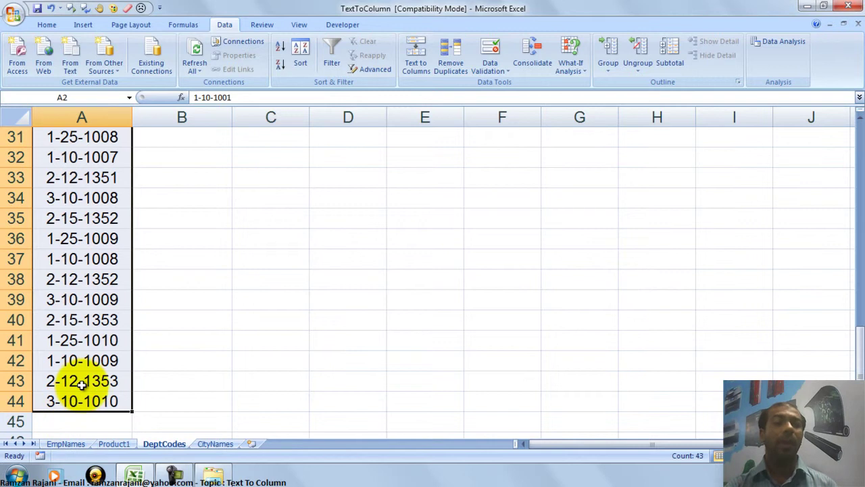
pyautogui.click(81, 384)
pyautogui.press('Up')
pyautogui.press('Up')
pyautogui.press('Up')
pyautogui.press('Up')
pyautogui.press('Up')
pyautogui.press('Up')
pyautogui.press('Up')
pyautogui.press('Up')
pyautogui.press('Up')
pyautogui.press('Up')
pyautogui.press('Up')
pyautogui.press('Up')
pyautogui.press('Up')
pyautogui.press('Up')
pyautogui.press('Up')
pyautogui.press('Up')
pyautogui.press('Up')
pyautogui.press('Up')
pyautogui.press('Up')
pyautogui.press('Up')
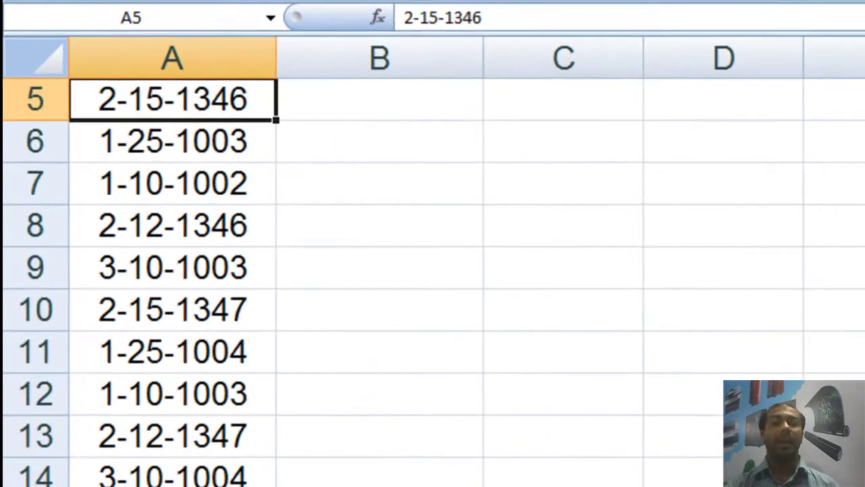
pyautogui.press('Up')
pyautogui.press('Up')
pyautogui.press('Up')
pyautogui.press('Up')
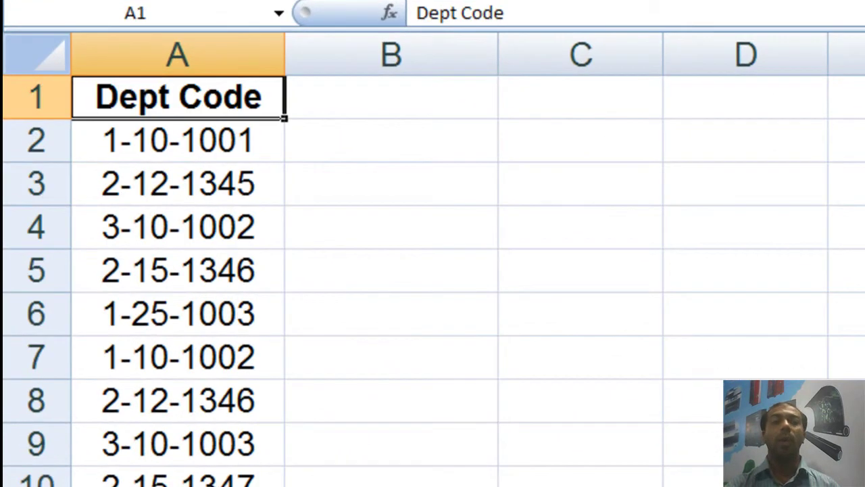
# Start Text to Columns on the department codes in A2:A44, keeping the Delimited data type, and proceed to the delimiter settings.
pyautogui.press('Down')
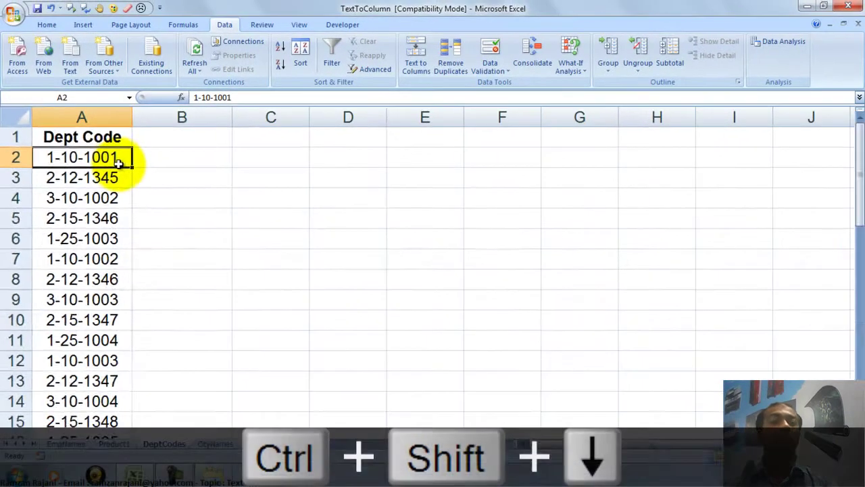
pyautogui.hotkey('ctrl', 'shift', 'Down')
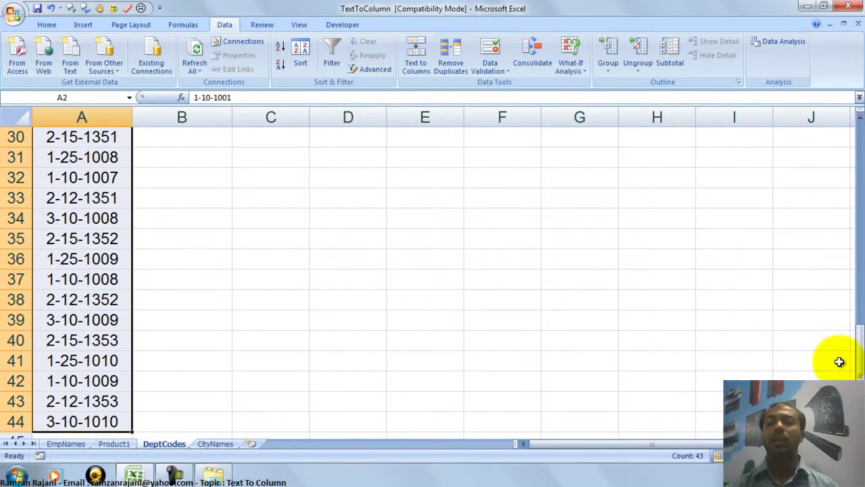
pyautogui.moveTo(861, 367); pyautogui.dragTo(861, 162)
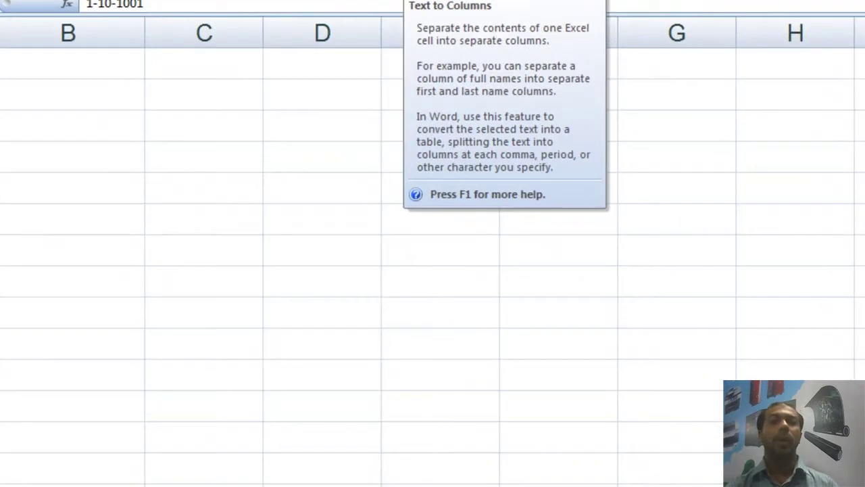
pyautogui.click(421, 44)
pyautogui.moveTo(398, 69); pyautogui.dragTo(306, 68)
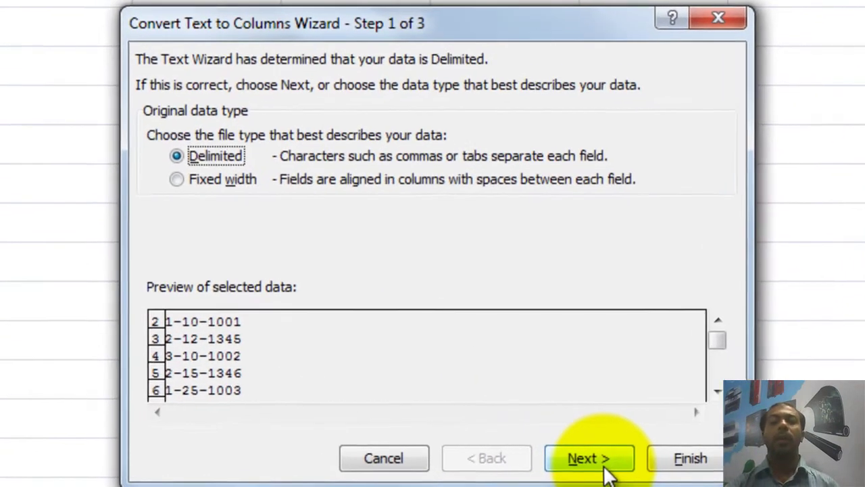
pyautogui.click(603, 469)
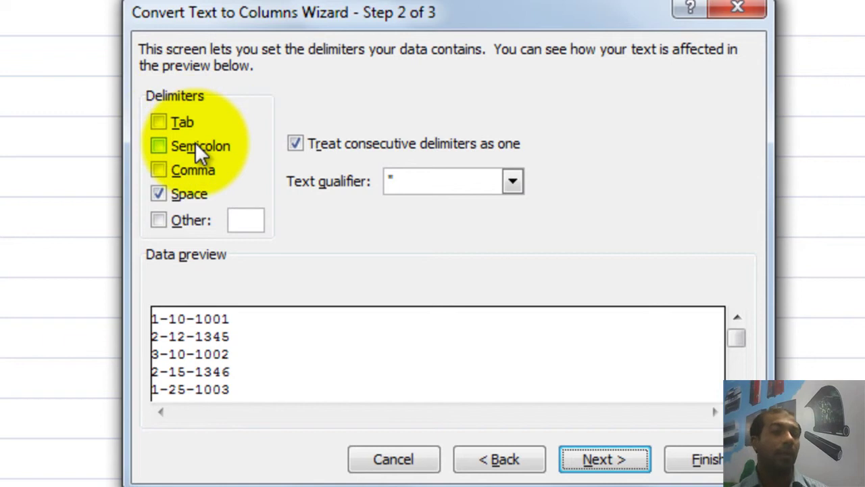
# Replace the Space delimiter with a custom hyphen and finish splitting the department codes in General format, then select B1.
pyautogui.click(189, 194)
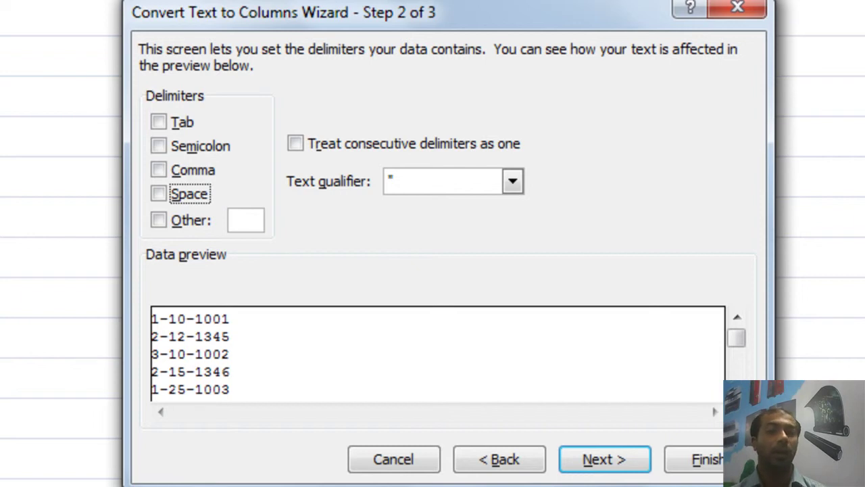
pyautogui.scroll(-1, 153, 158)
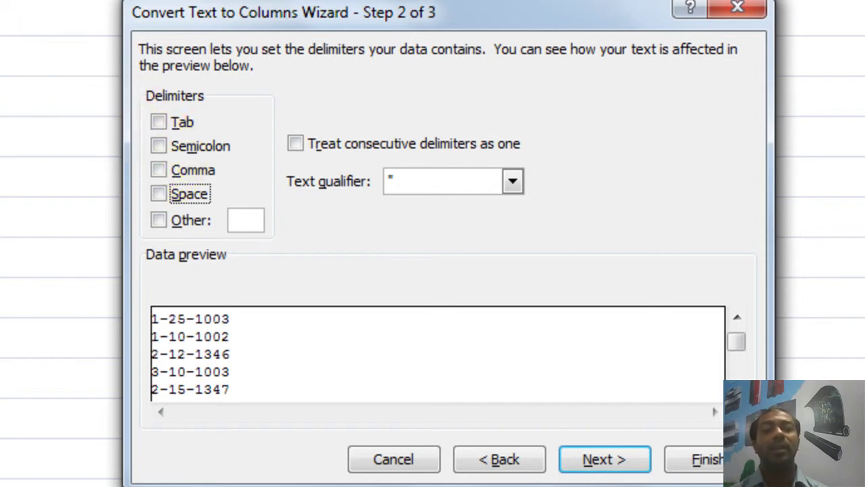
pyautogui.click(175, 214)
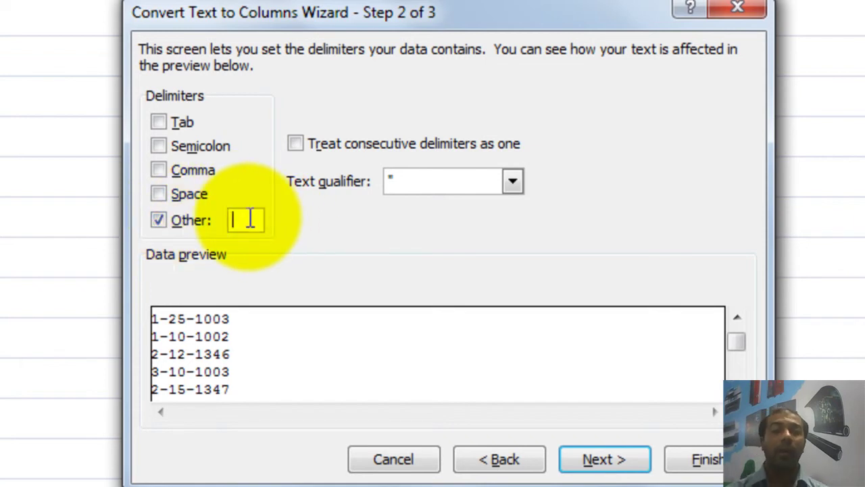
pyautogui.write('-')
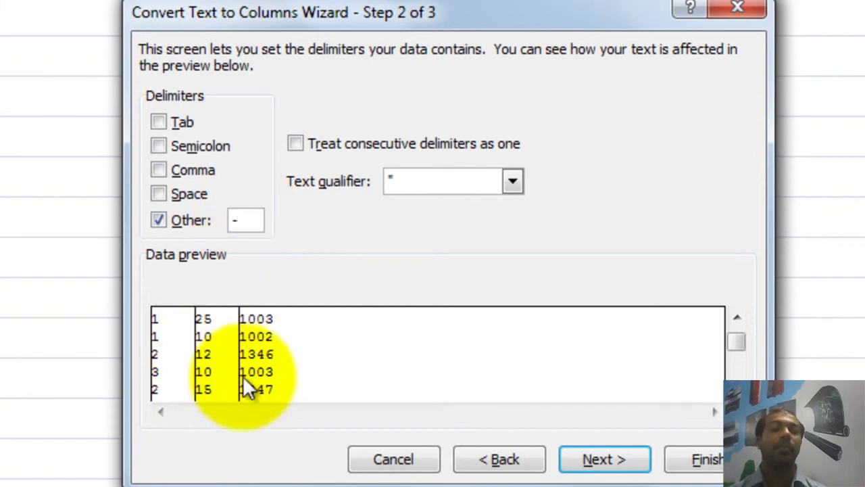
pyautogui.click(600, 460)
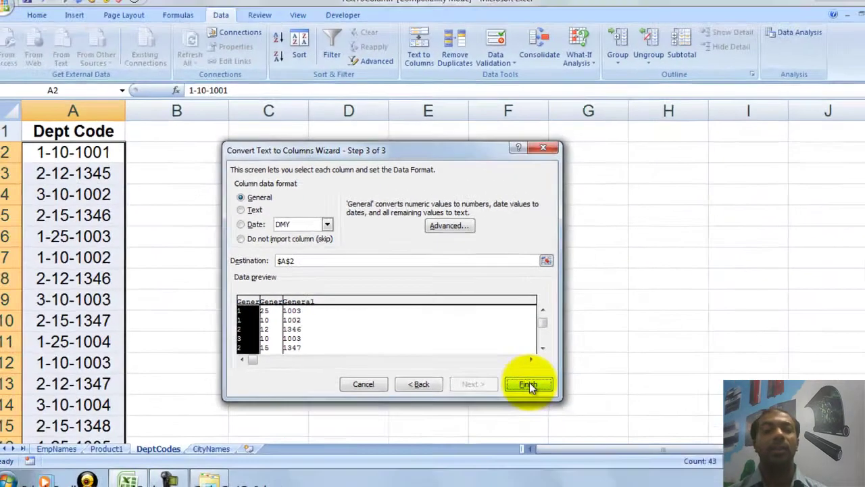
pyautogui.click(696, 460)
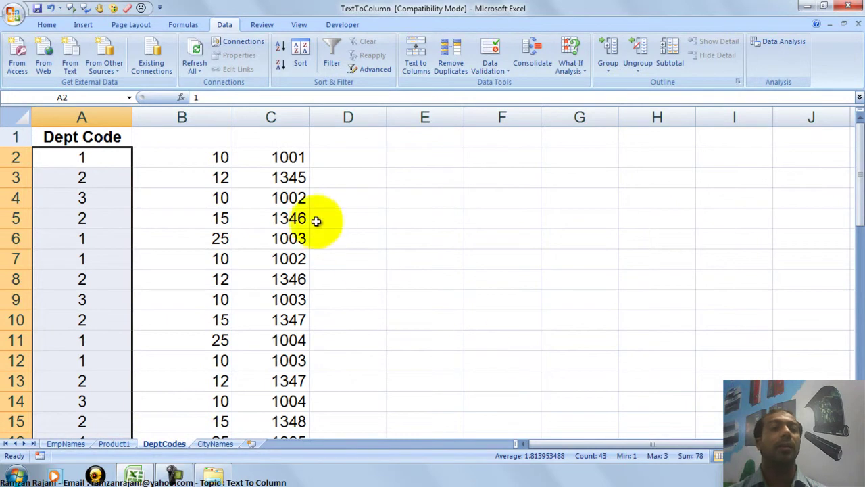
pyautogui.click(200, 138)
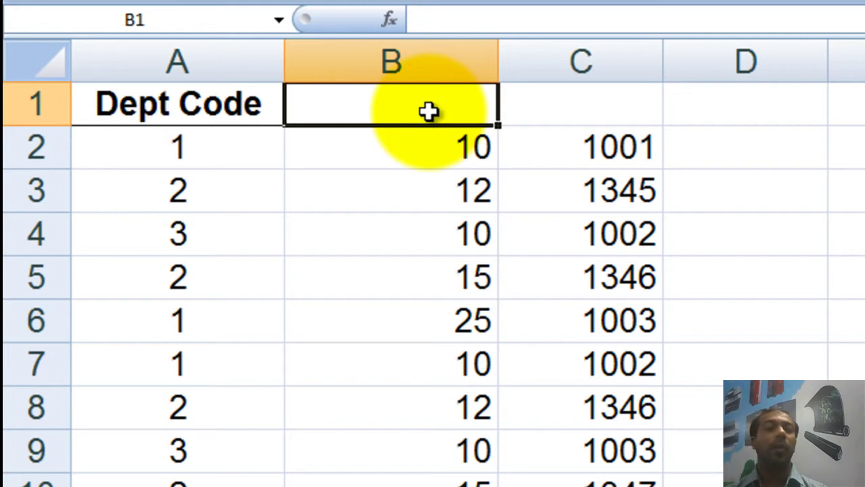
# On the CityNames sheet, start Text to Columns on the locations in A2:A29 as Delimited data and proceed to the delimiter settings.
pyautogui.hotkey('ctrl', 'pagedown')
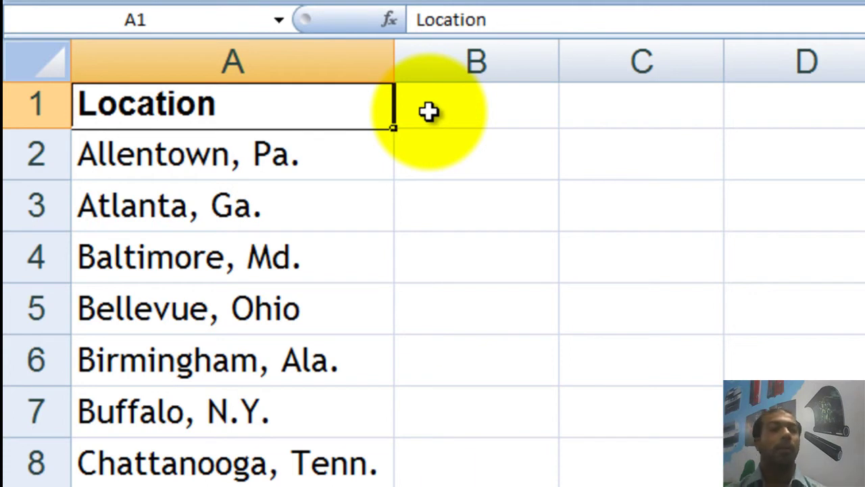
pyautogui.press('Down')
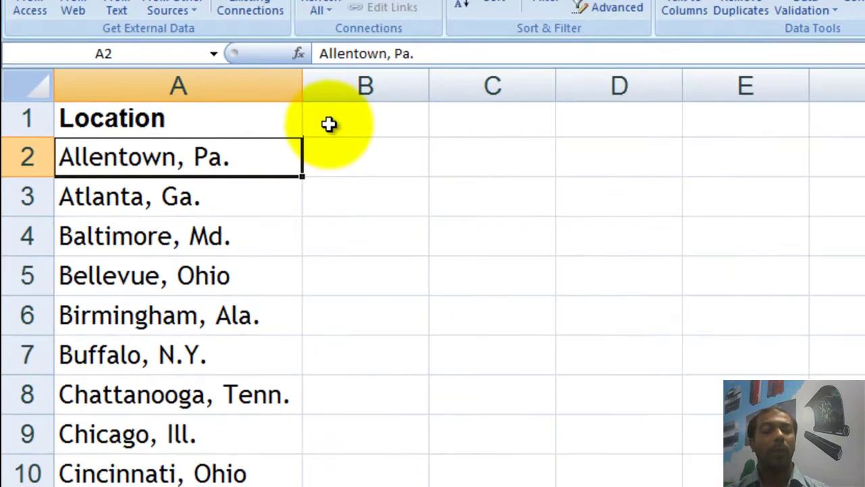
pyautogui.hotkey('ctrl', 'shift', 'Down')
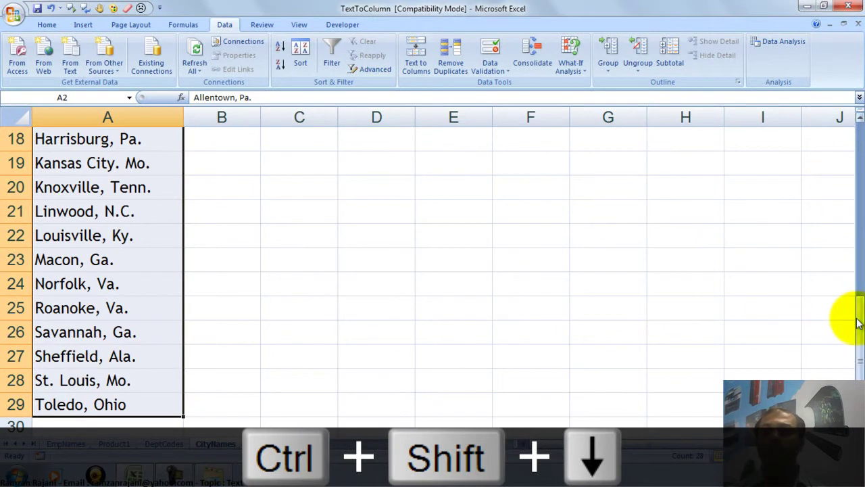
pyautogui.moveTo(857, 317); pyautogui.dragTo(854, 117)
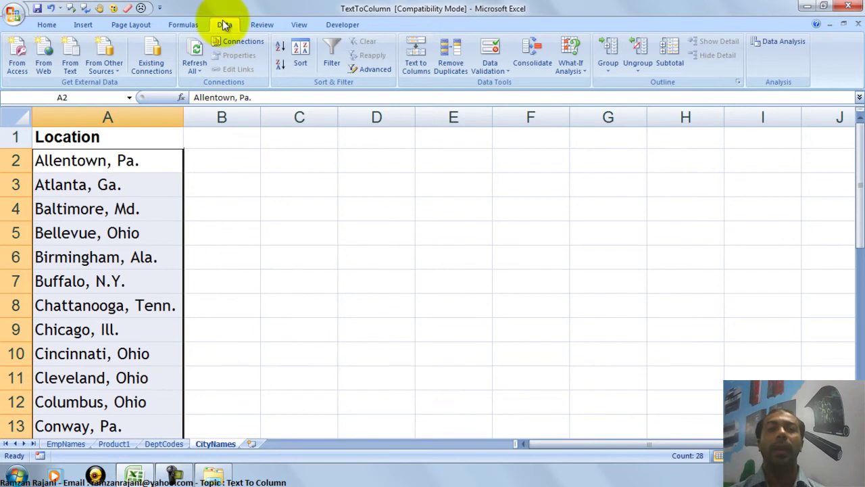
pyautogui.click(415, 50)
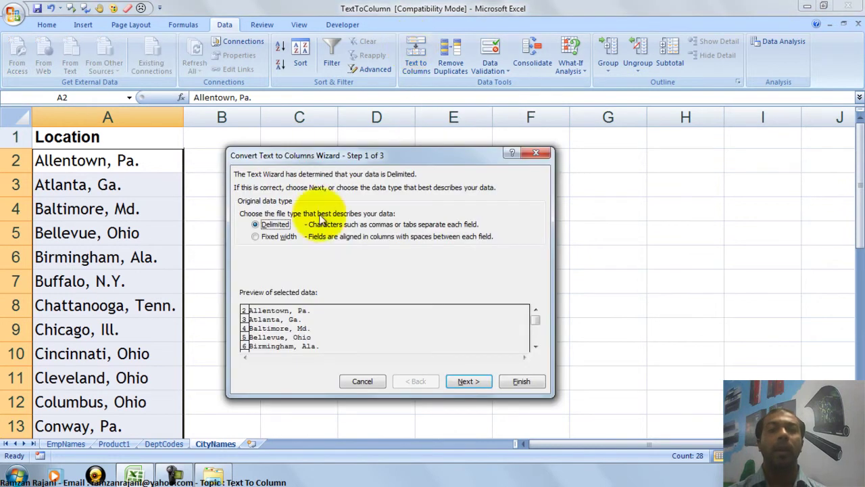
pyautogui.click(469, 381)
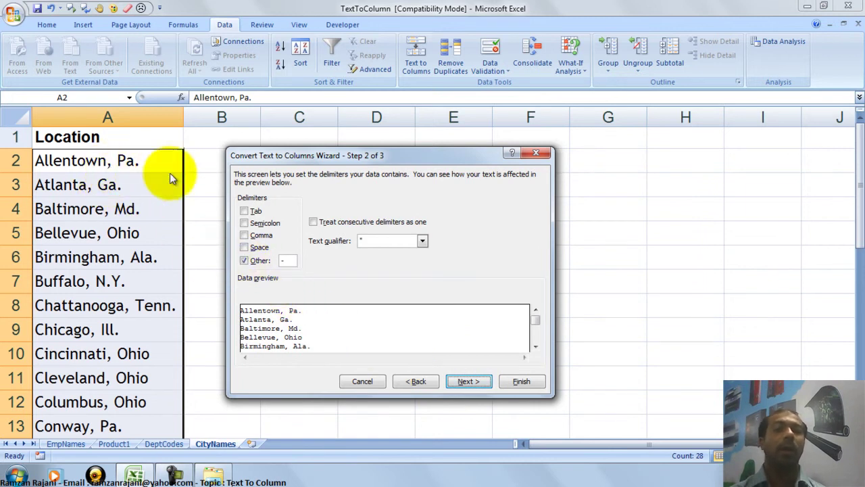
# Use Comma instead of the custom hyphen as the delimiter and finish splitting the locations from A2 in General format.
pyautogui.click(248, 266)
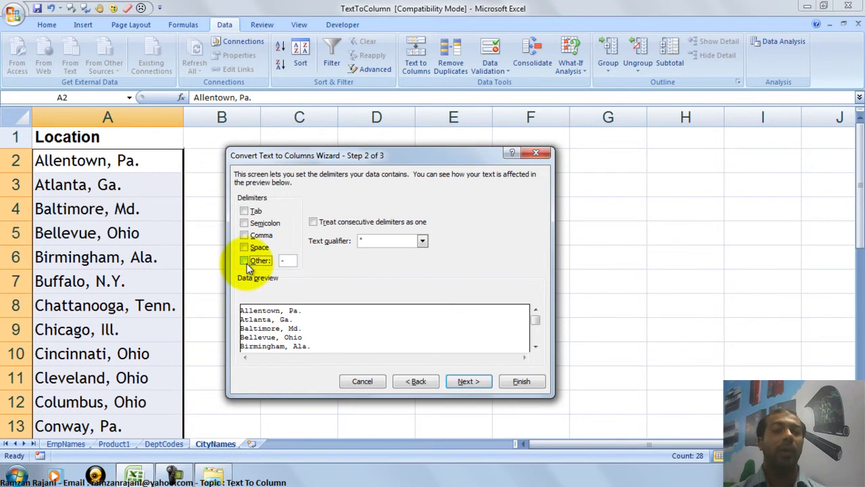
pyautogui.click(251, 237)
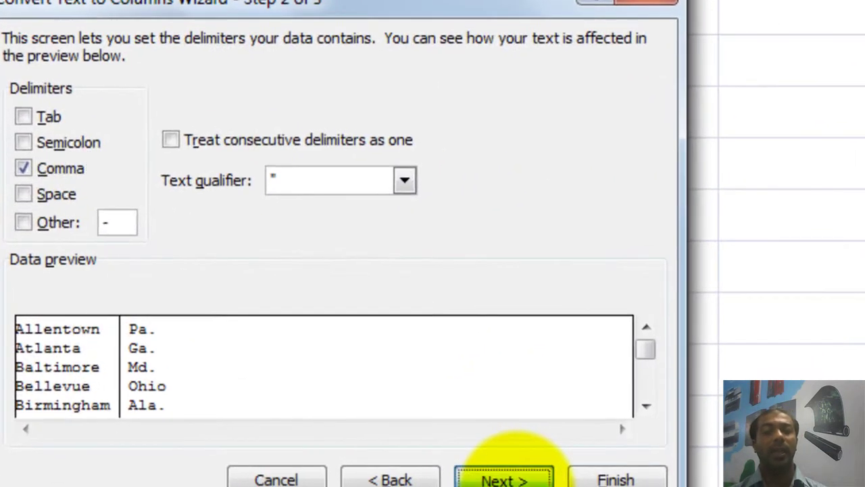
pyautogui.click(503, 431)
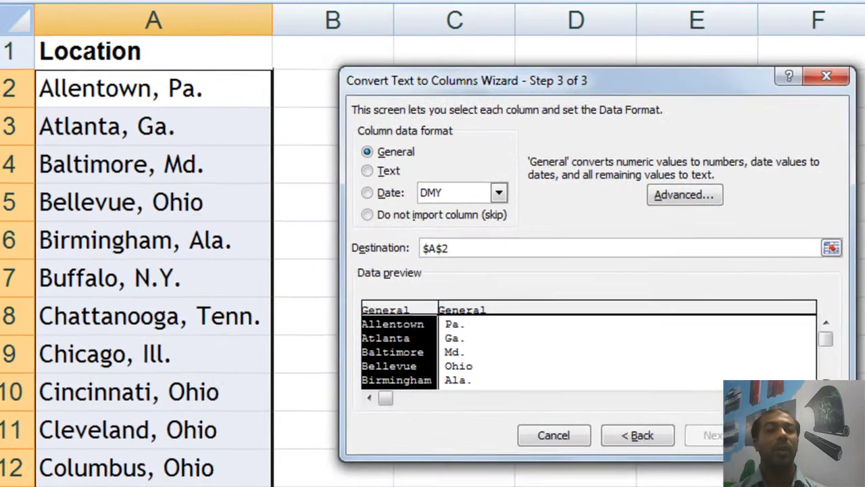
pyautogui.click(804, 434)
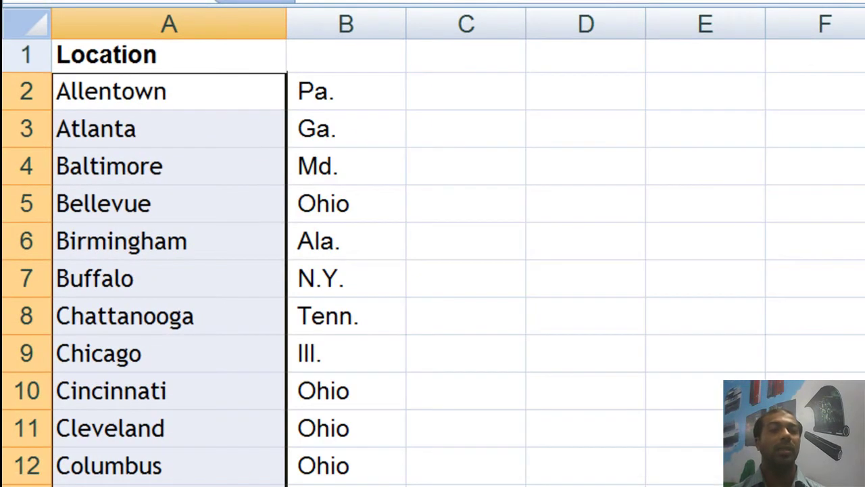
# Delete column B with the split-off state abbreviations and return to cell A1.
pyautogui.click(363, 80)
pyautogui.click(362, 27)
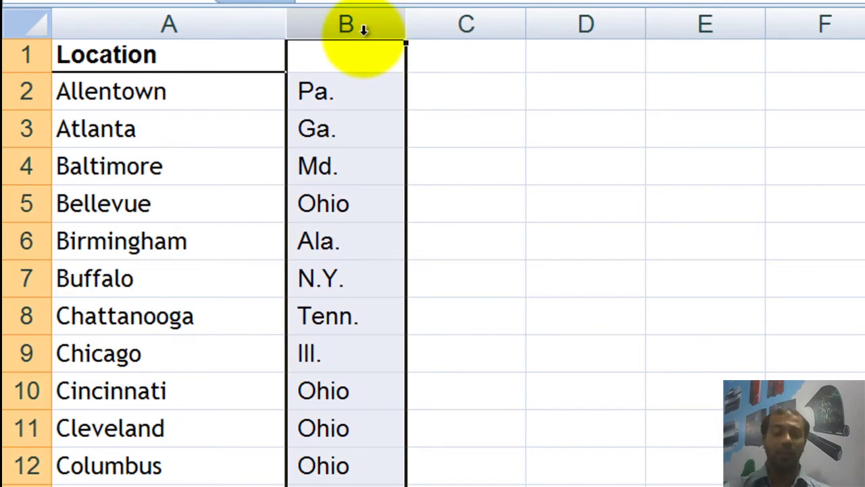
pyautogui.hotkey('ctrl', '-')
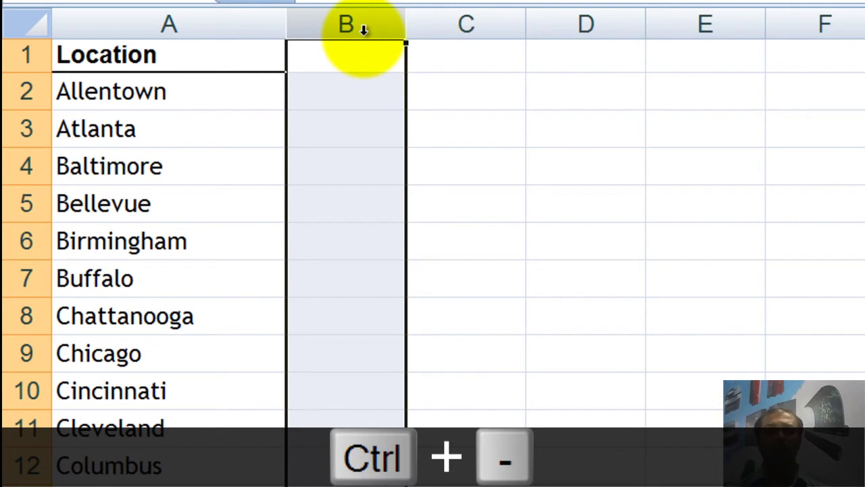
pyautogui.hotkey('ctrl', 'Home')
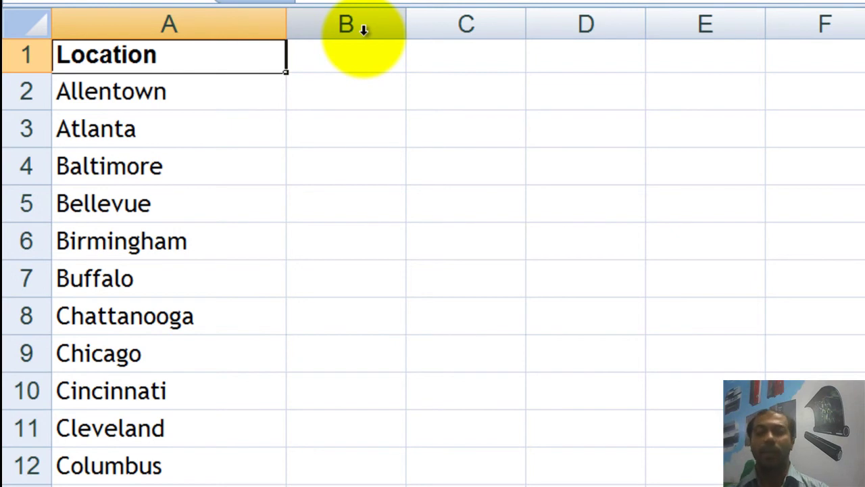
# Go back to the EmpNames sheet and select cell C2 beside the first row of split names.
pyautogui.hotkey('ctrl', 'pageup')
pyautogui.hotkey('ctrl', 'pageup')
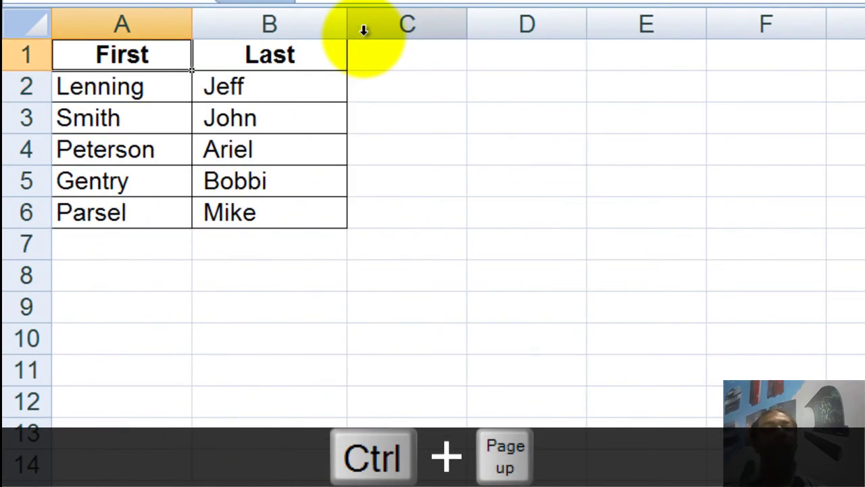
pyautogui.press('Right')
pyautogui.press('Down')
pyautogui.press('Right')
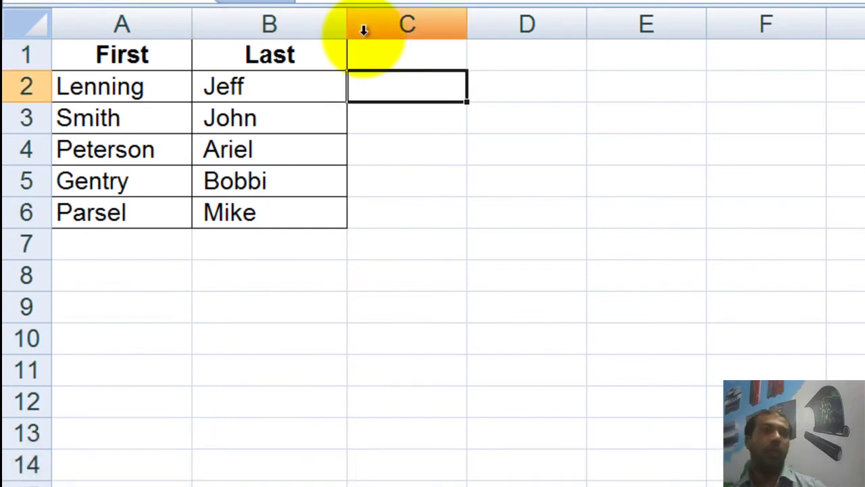